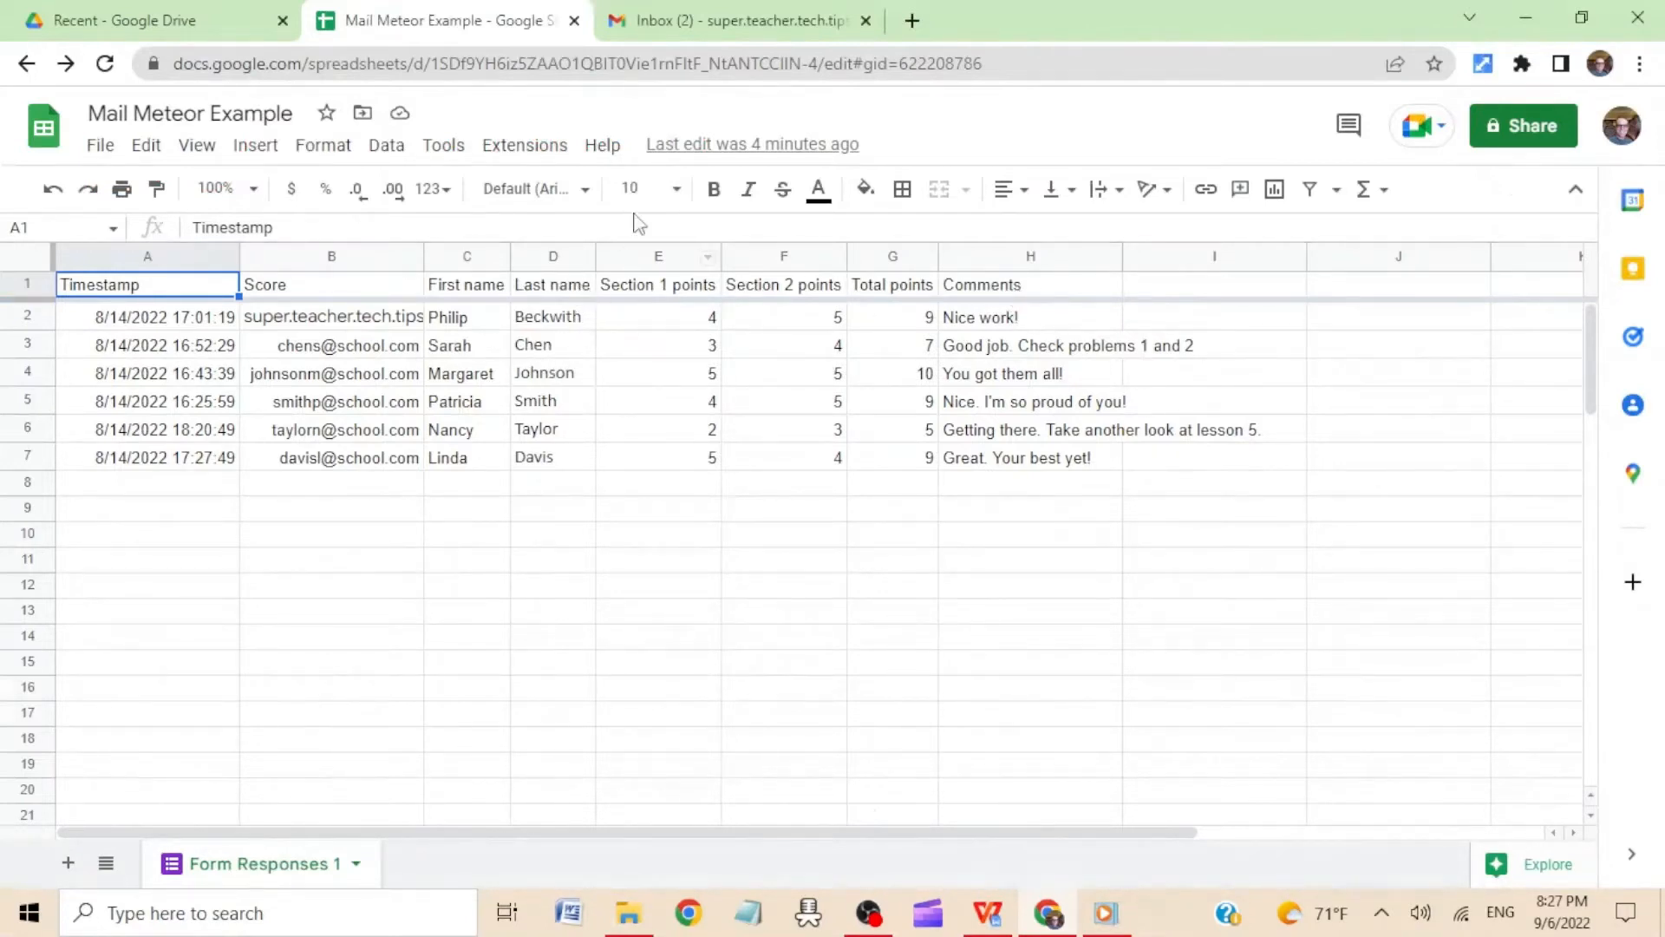
Step: Search the Google Workspace Marketplace add-ons for Mailmeteor for Gmail and open its listing
left_click(533, 154)
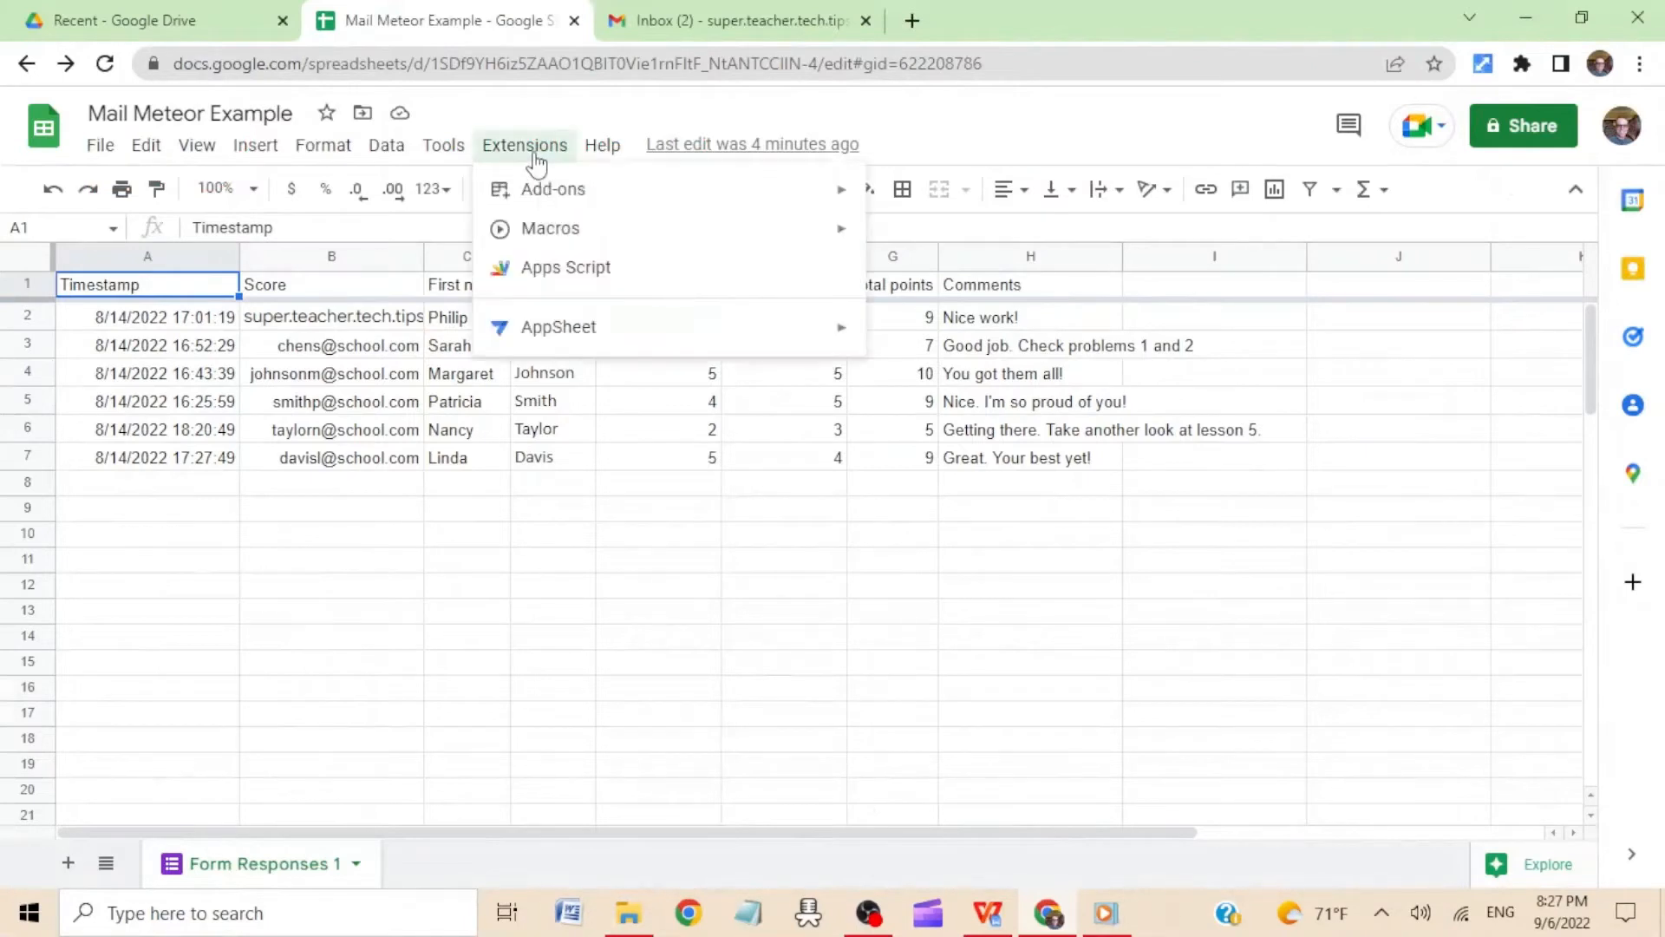
mouse_move(534, 193)
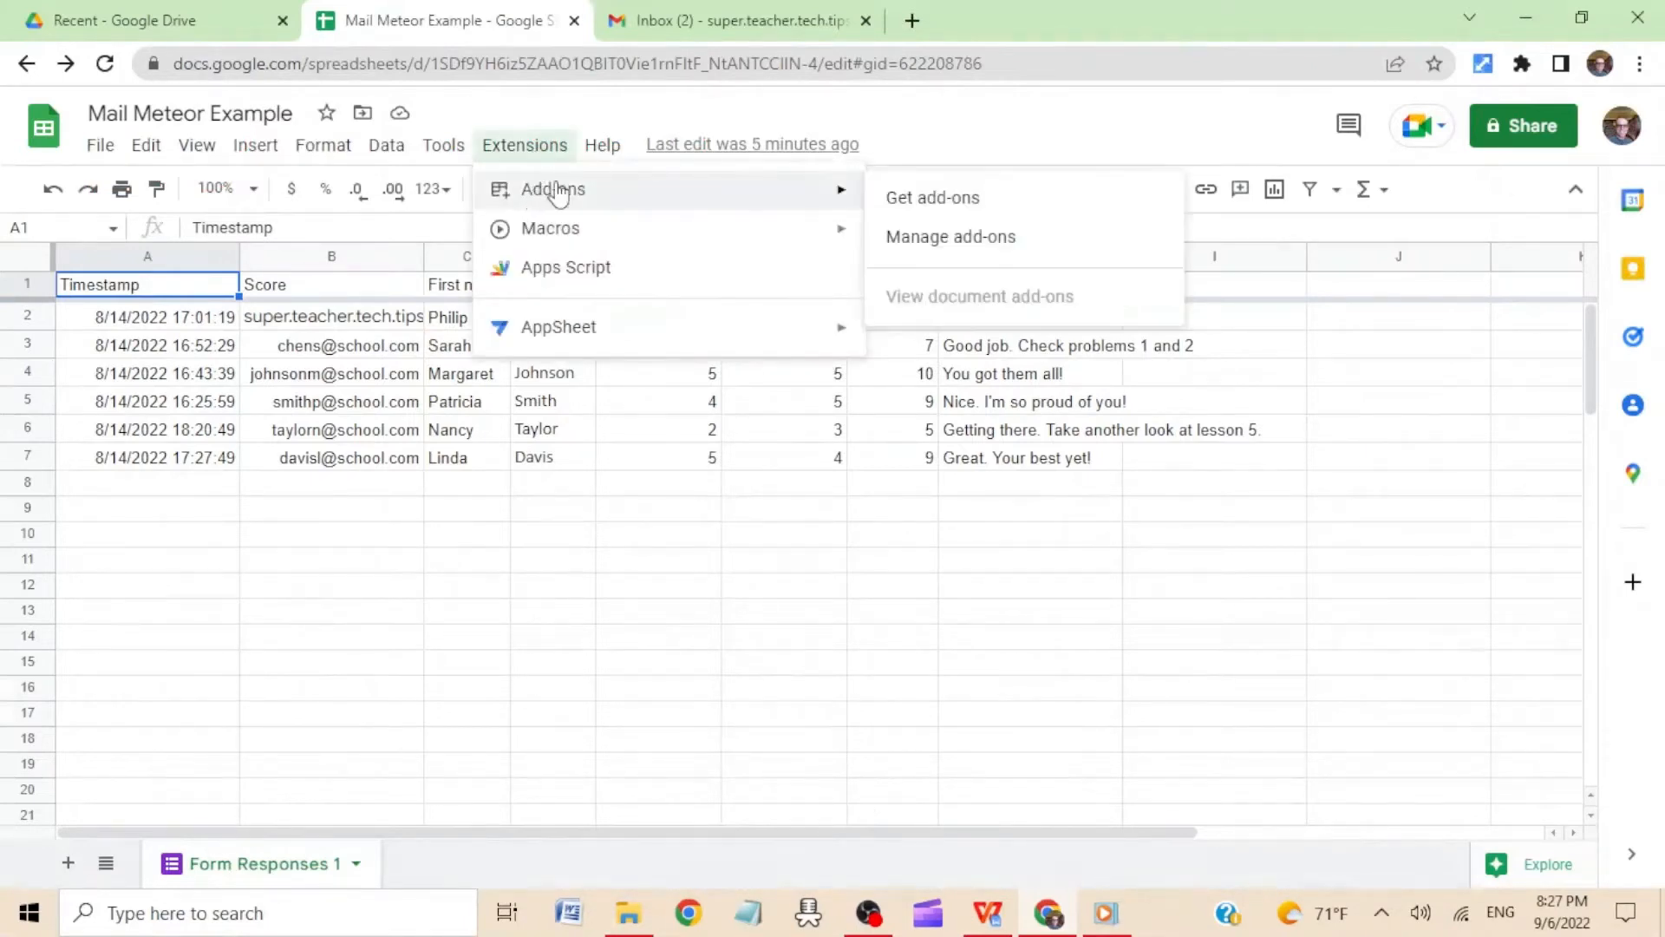
left_click(910, 206)
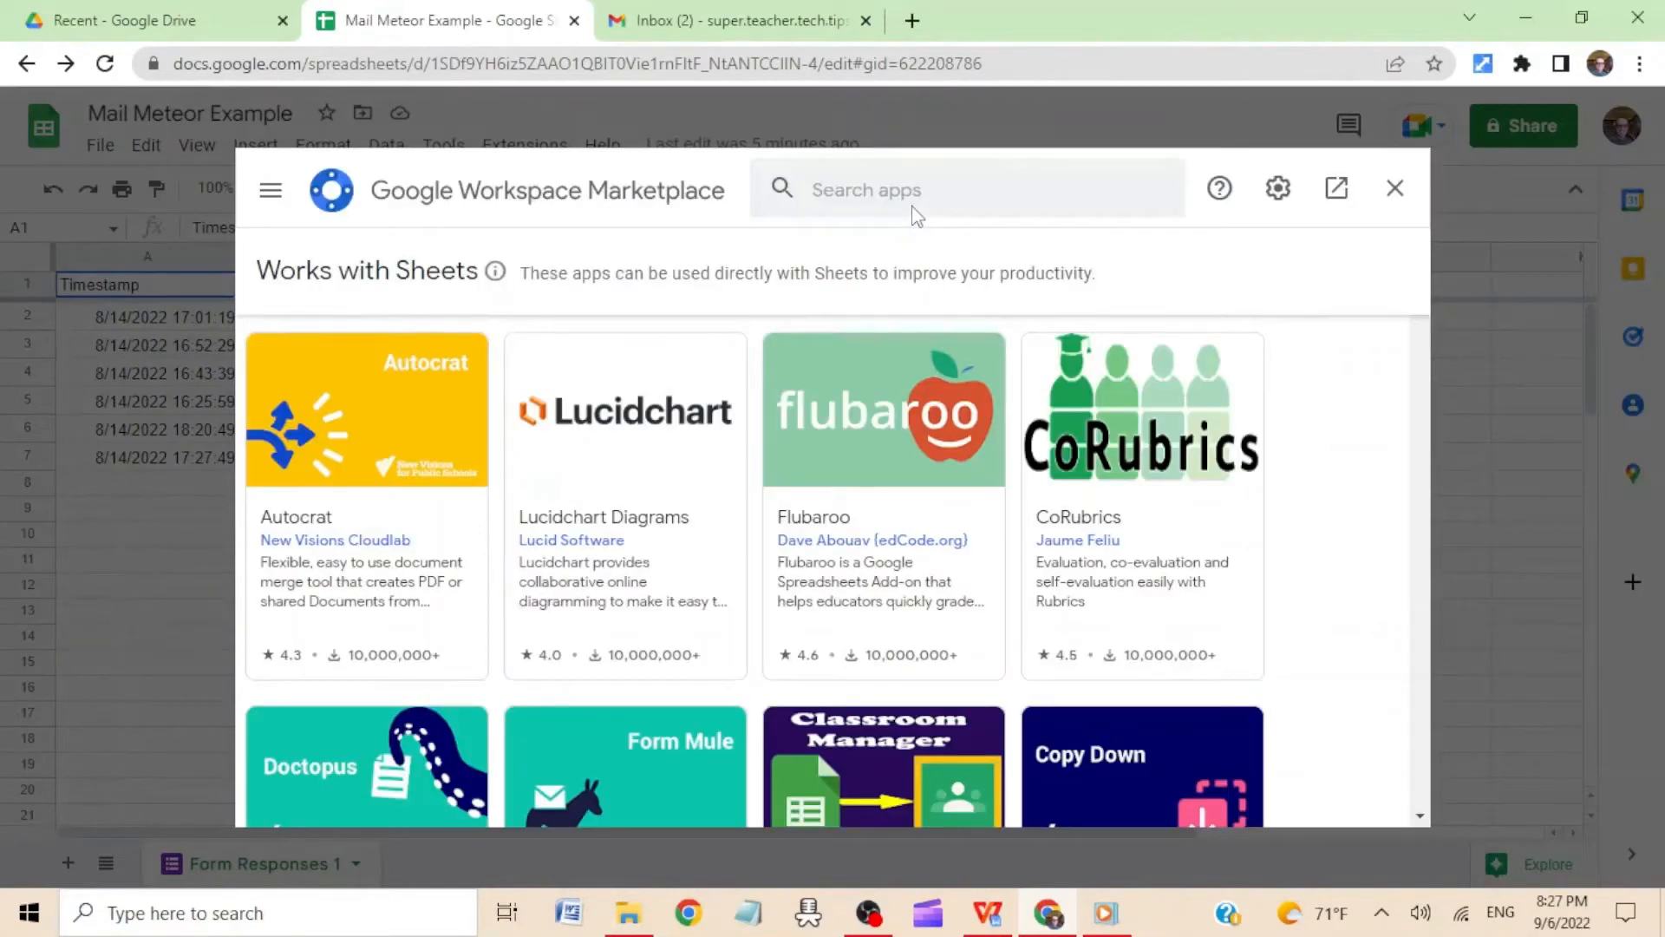
left_click(922, 193)
type("mailme")
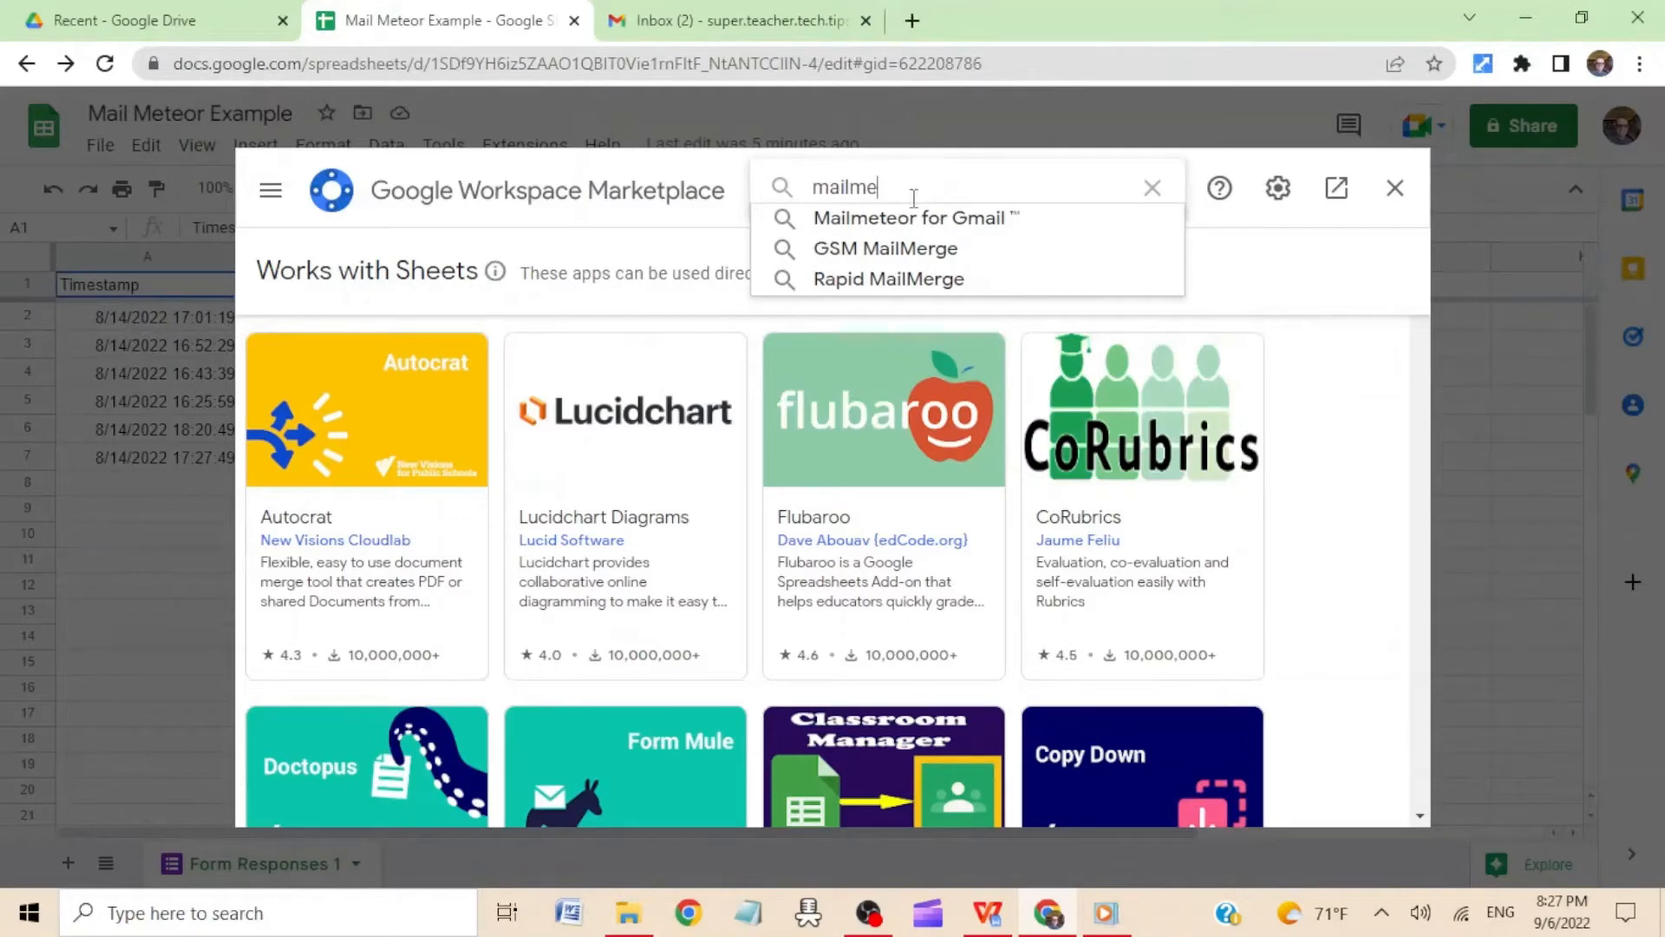
left_click(893, 220)
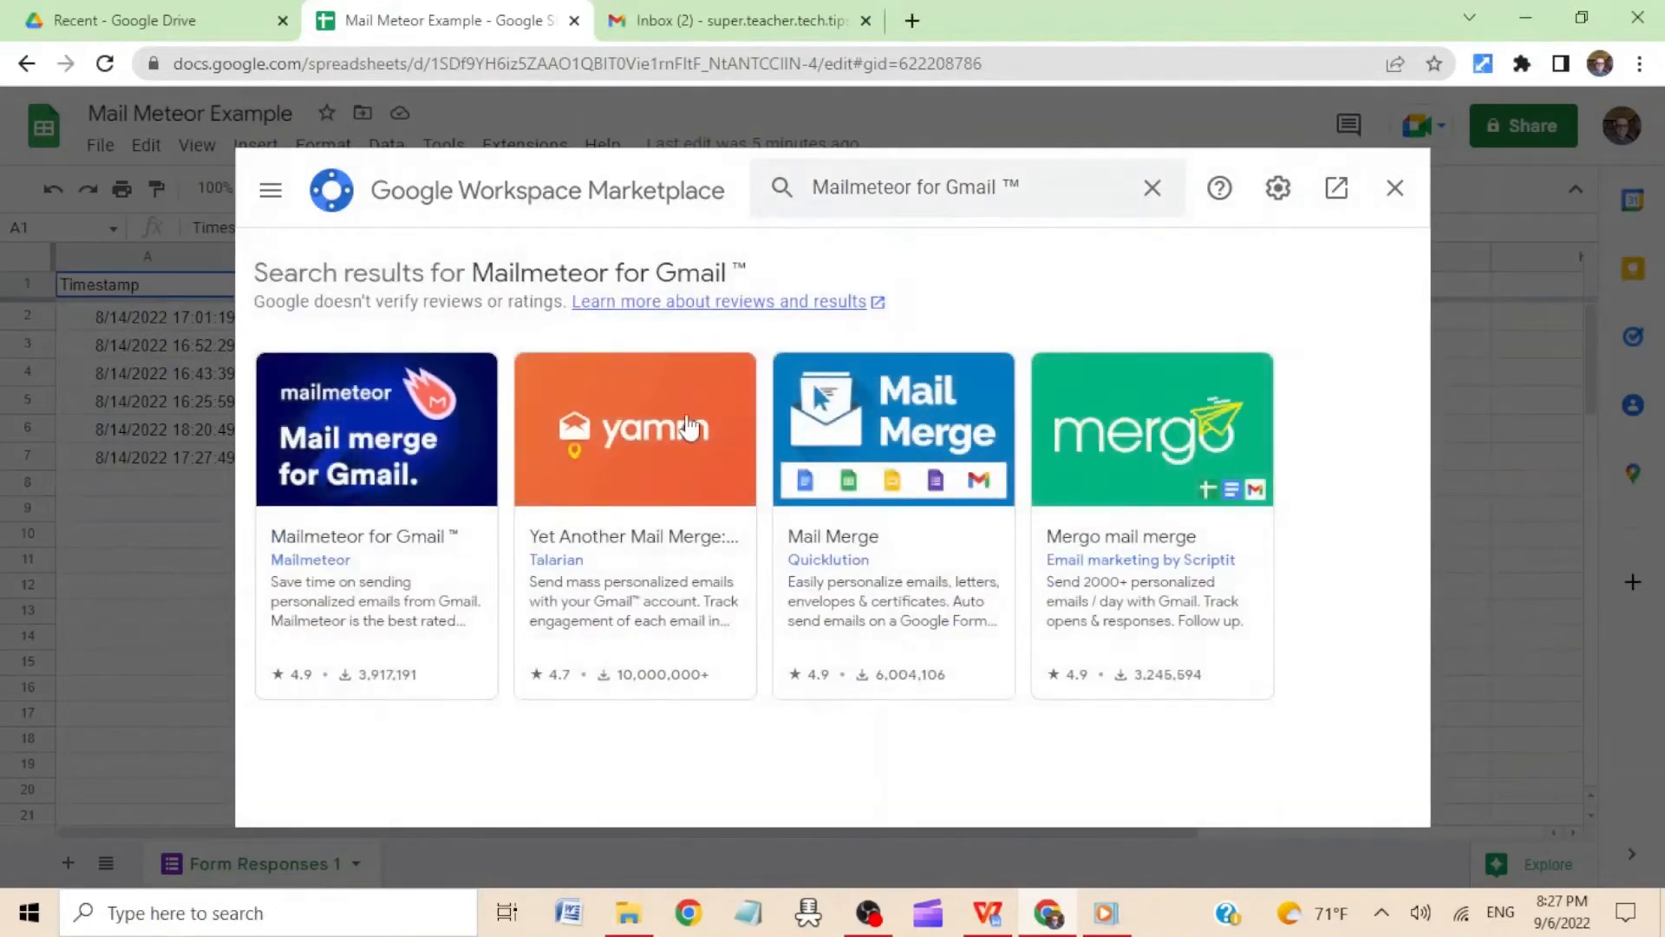
left_click(382, 437)
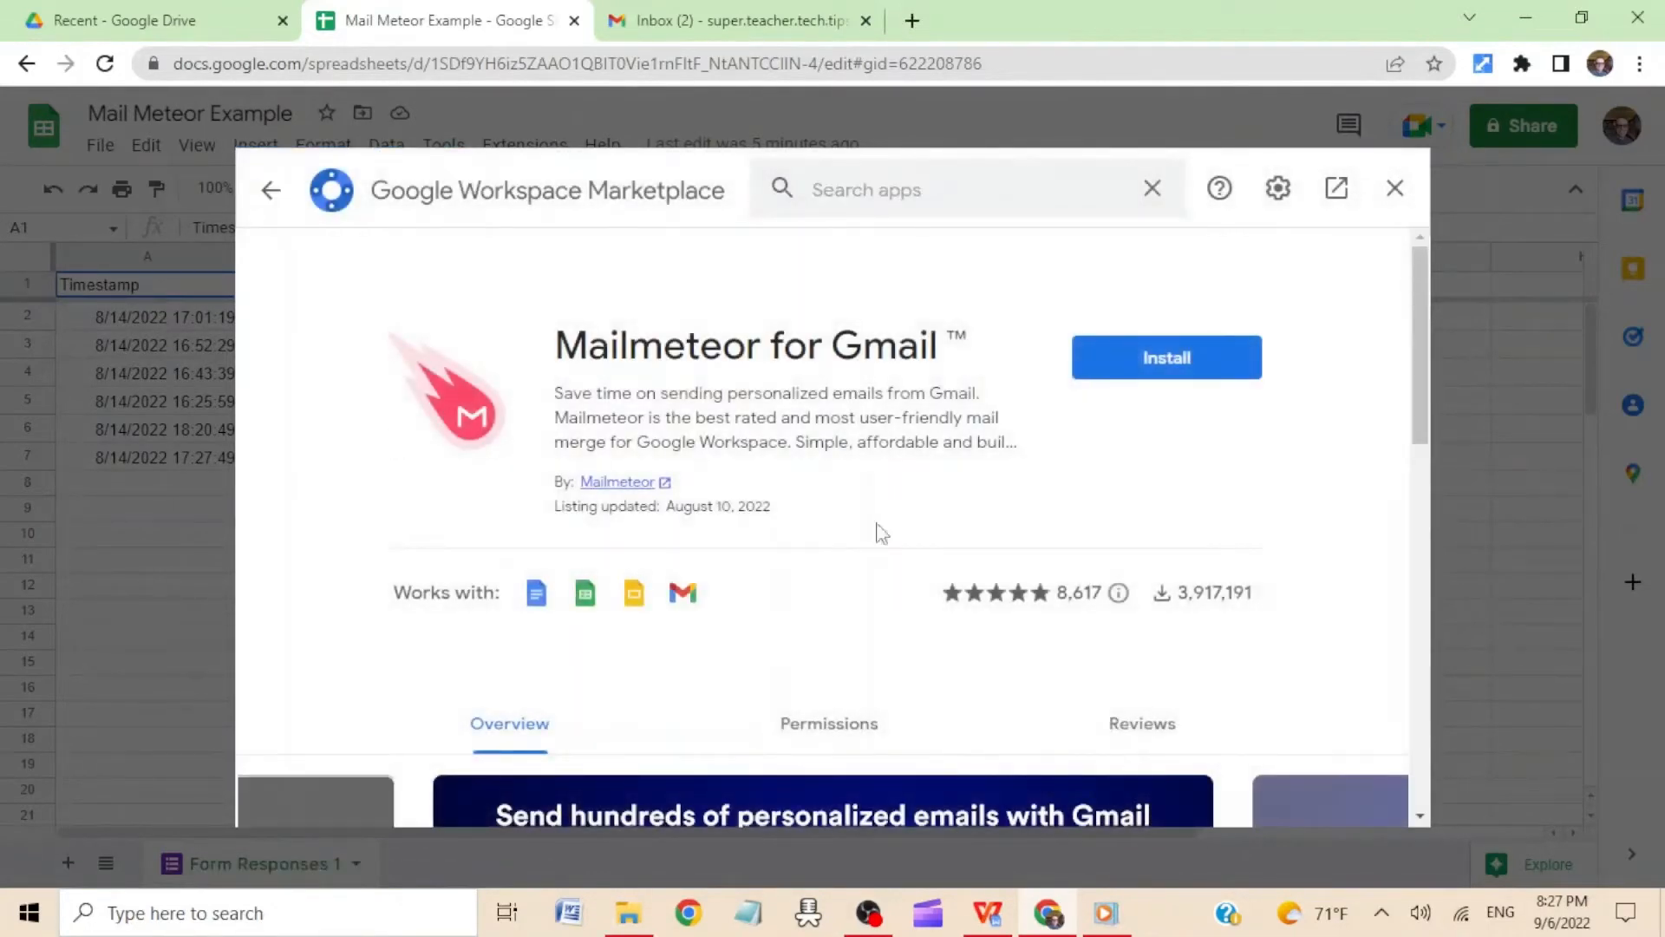
Step: Install Mailmeteor for Gmail with the existing Google account, allow its requested permissions, and close the marketplace
left_click(1100, 382)
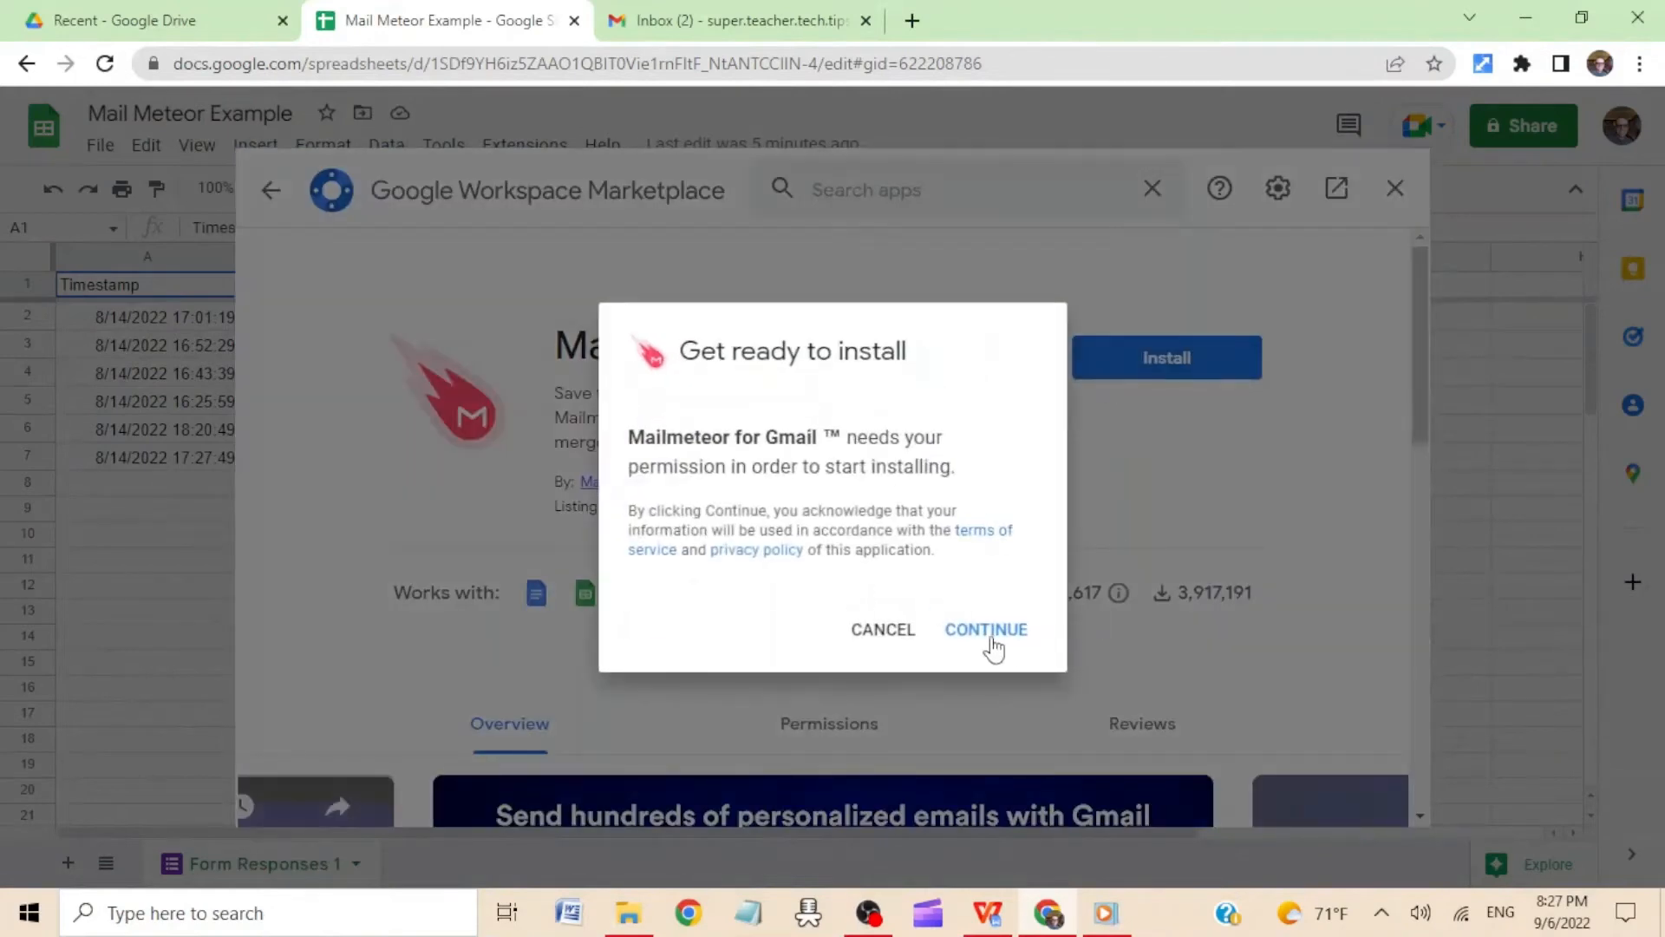
left_click(990, 633)
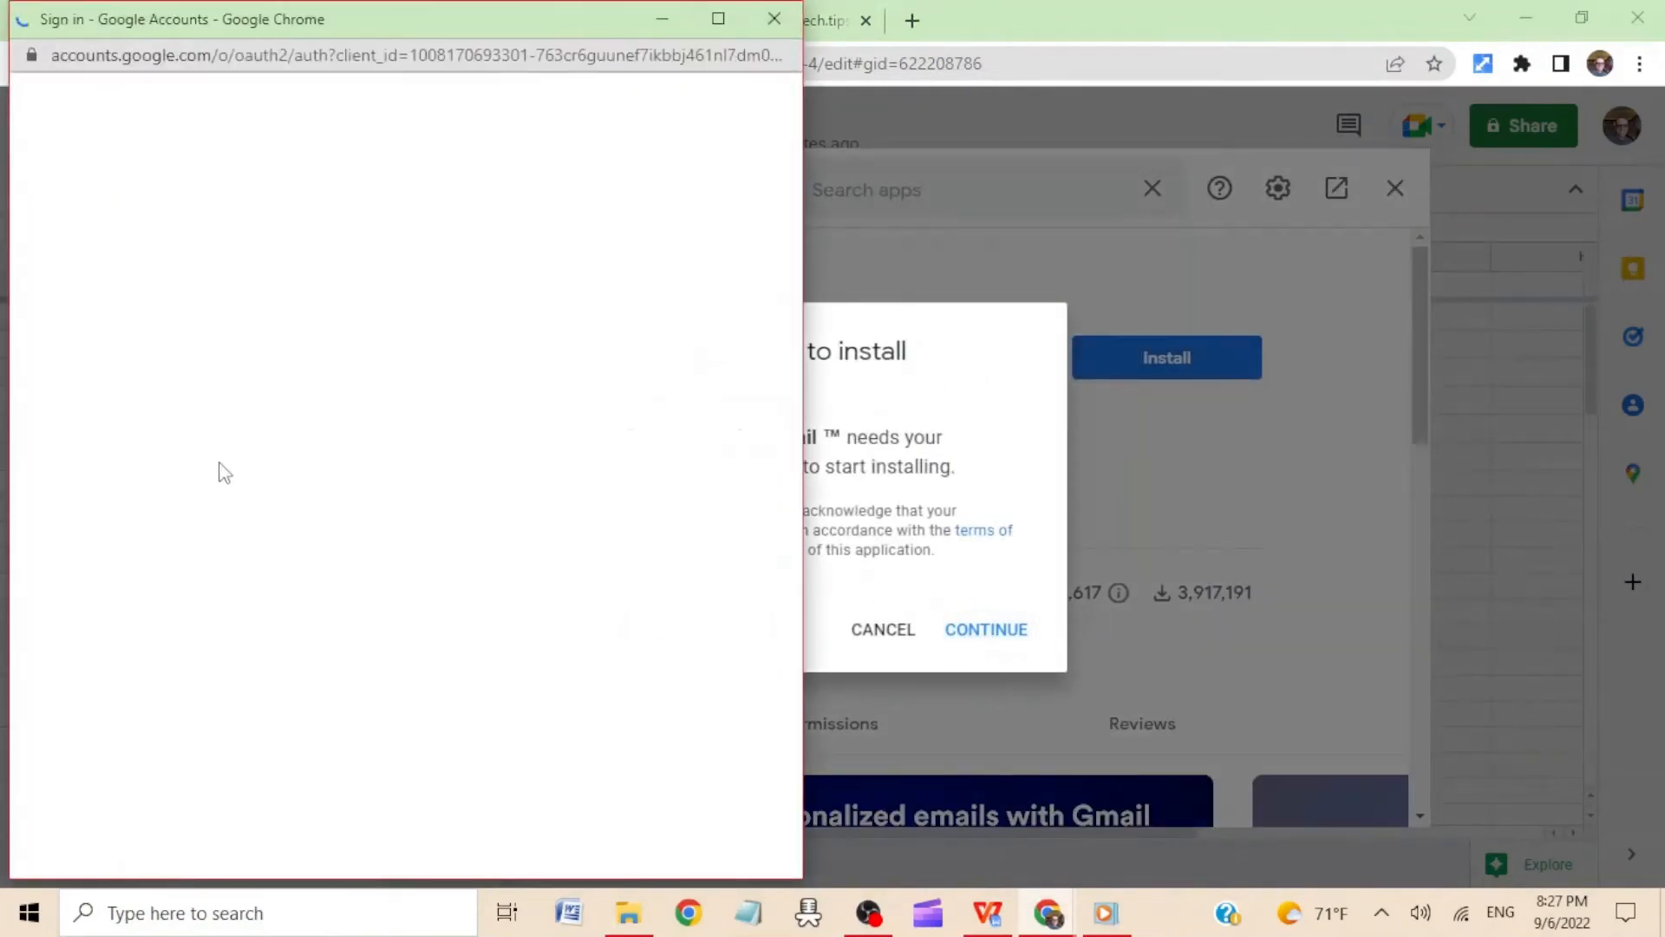
left_click(243, 476)
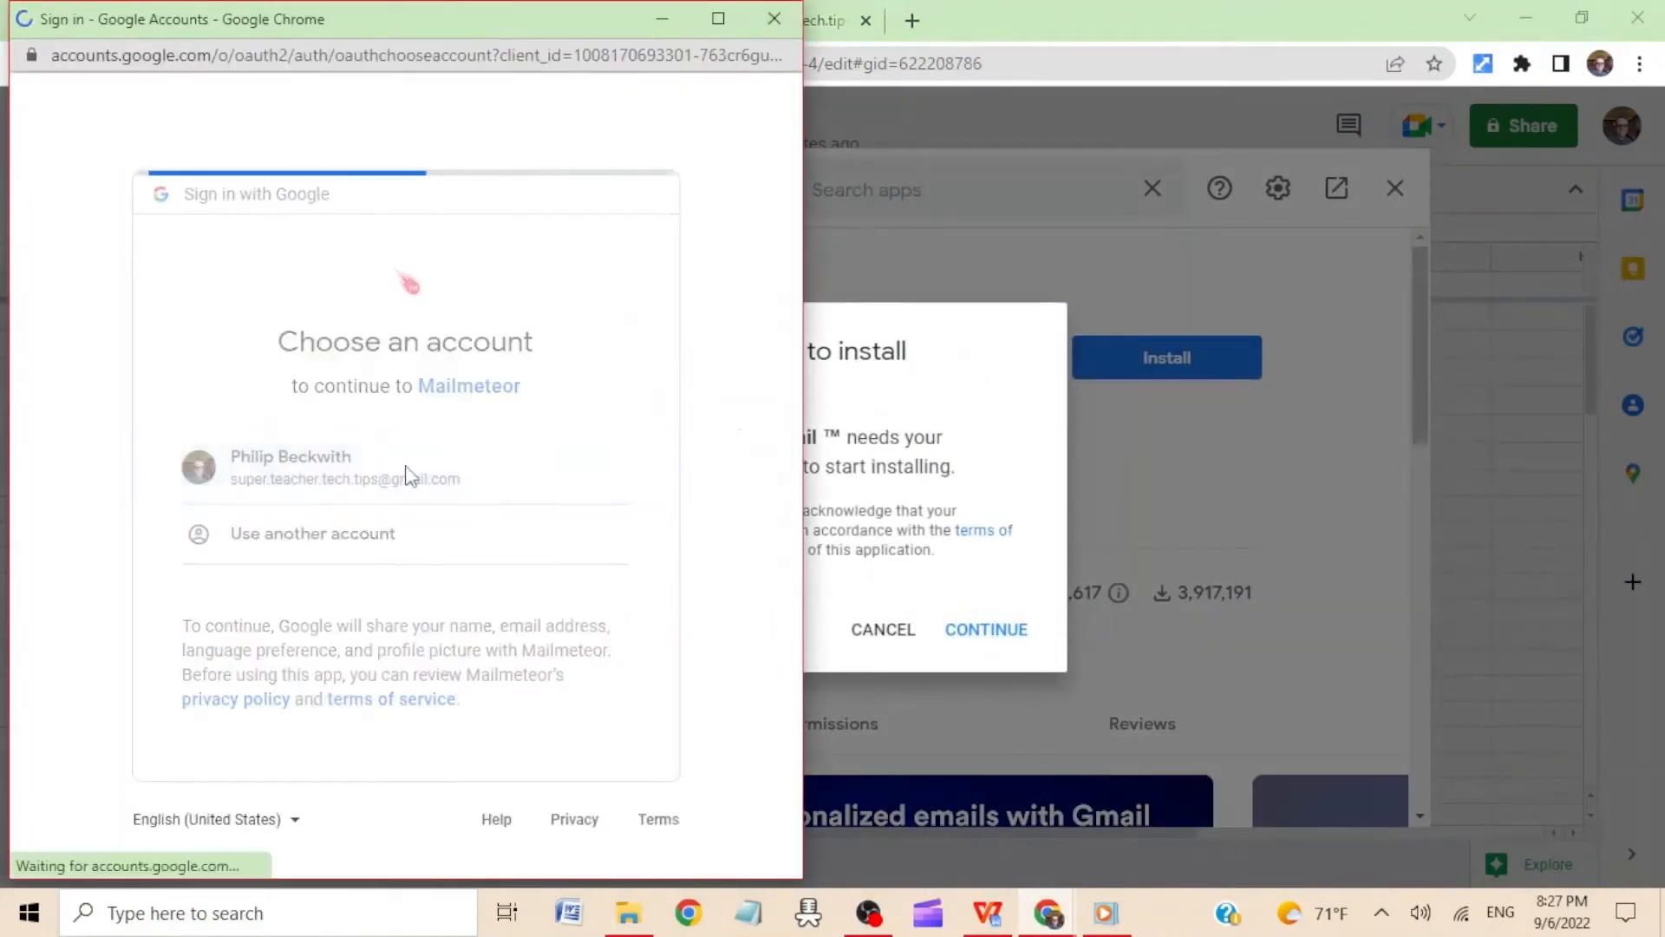
scroll(399, 473, "down", 5)
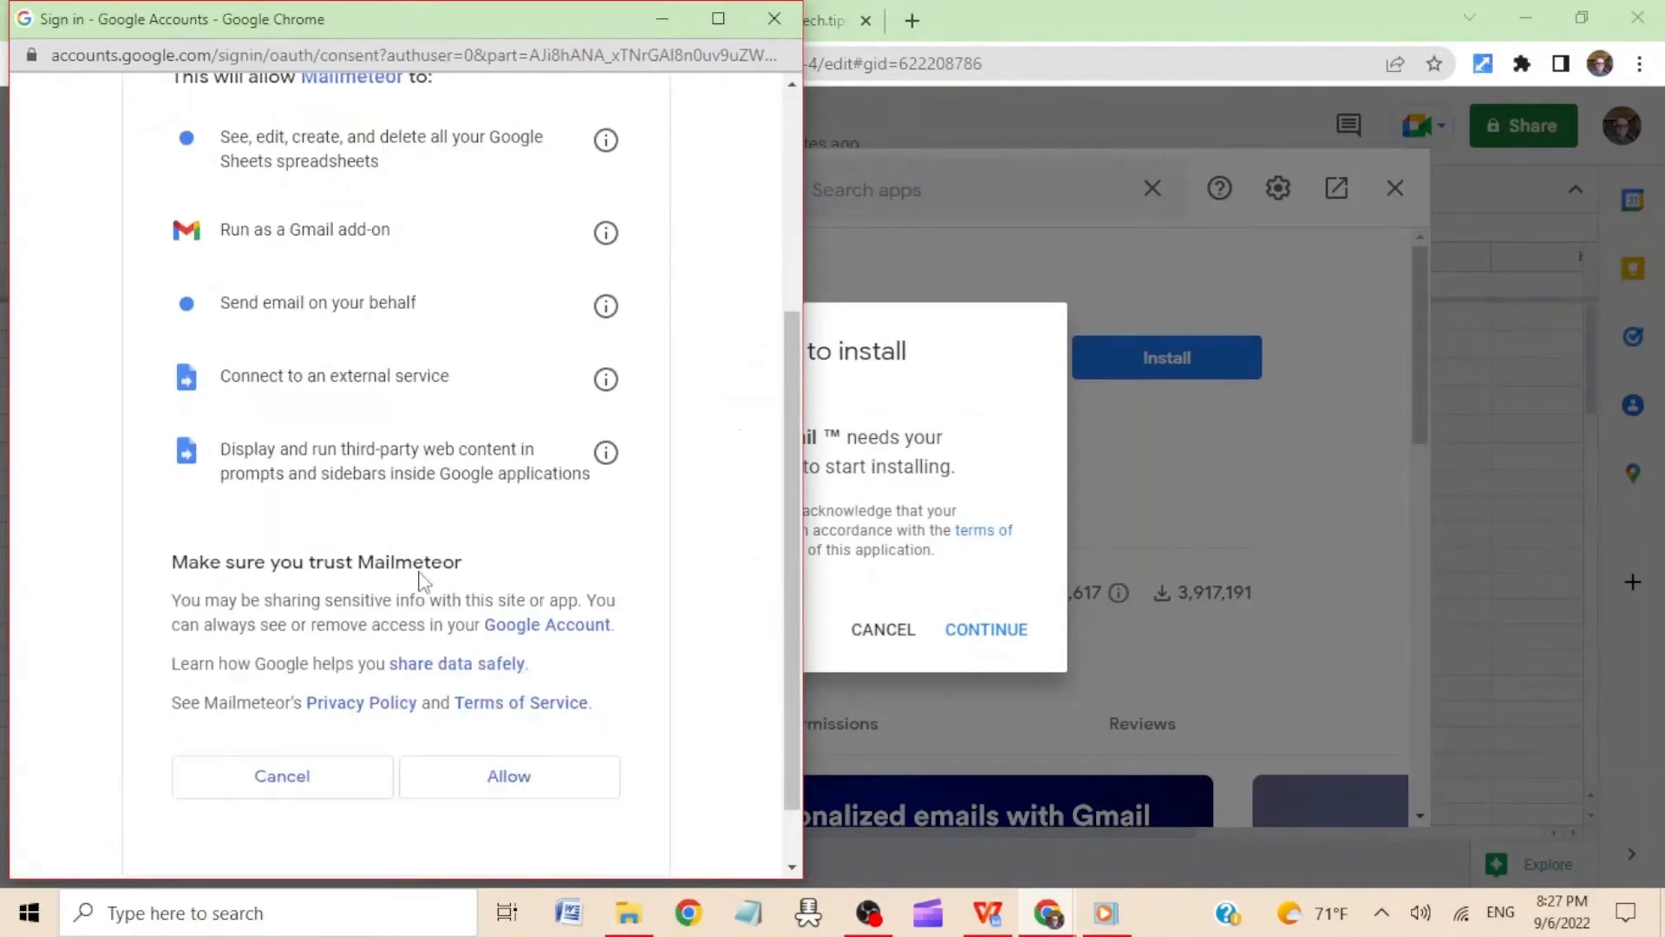
left_click(522, 705)
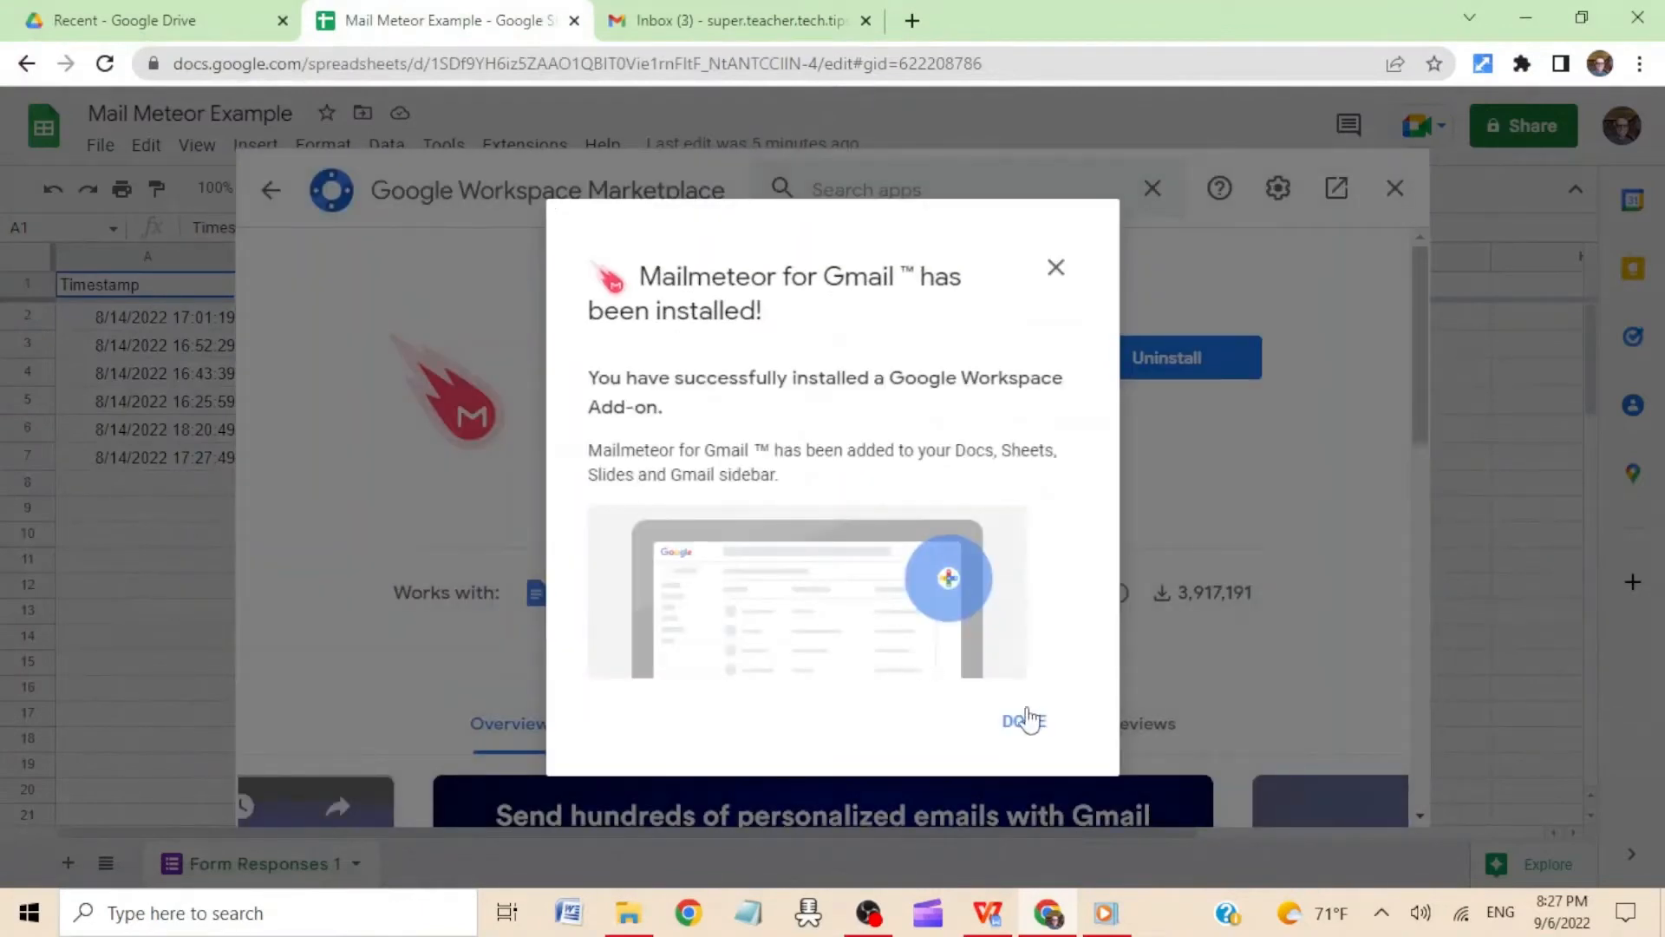
left_click(1024, 721)
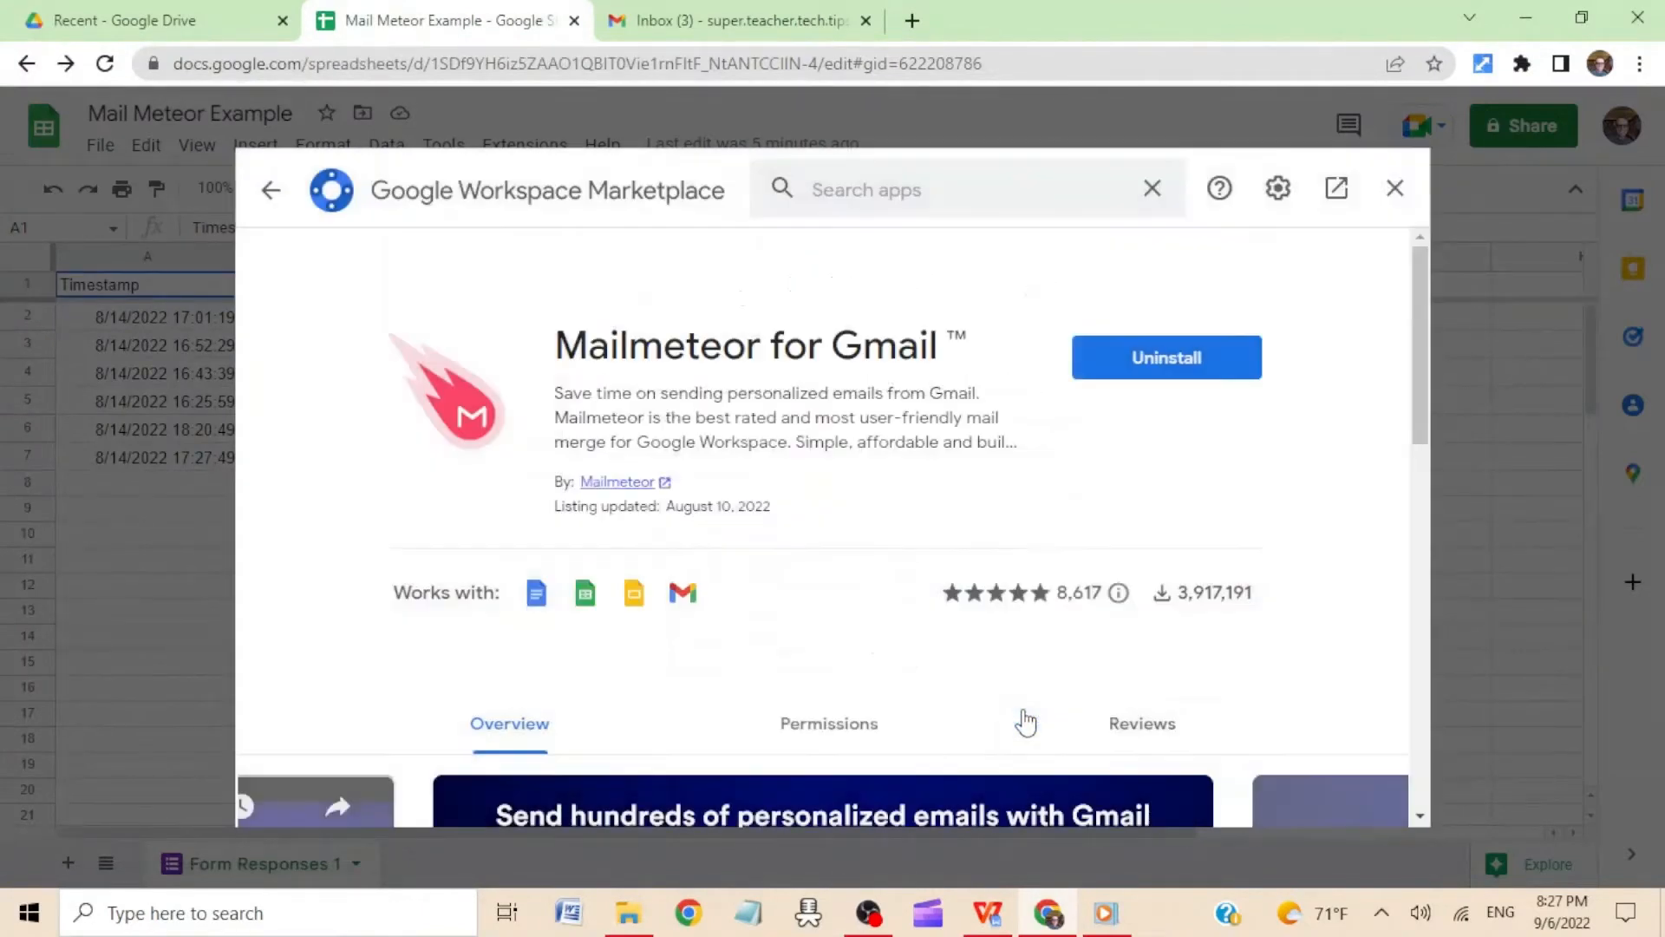
left_click(1394, 190)
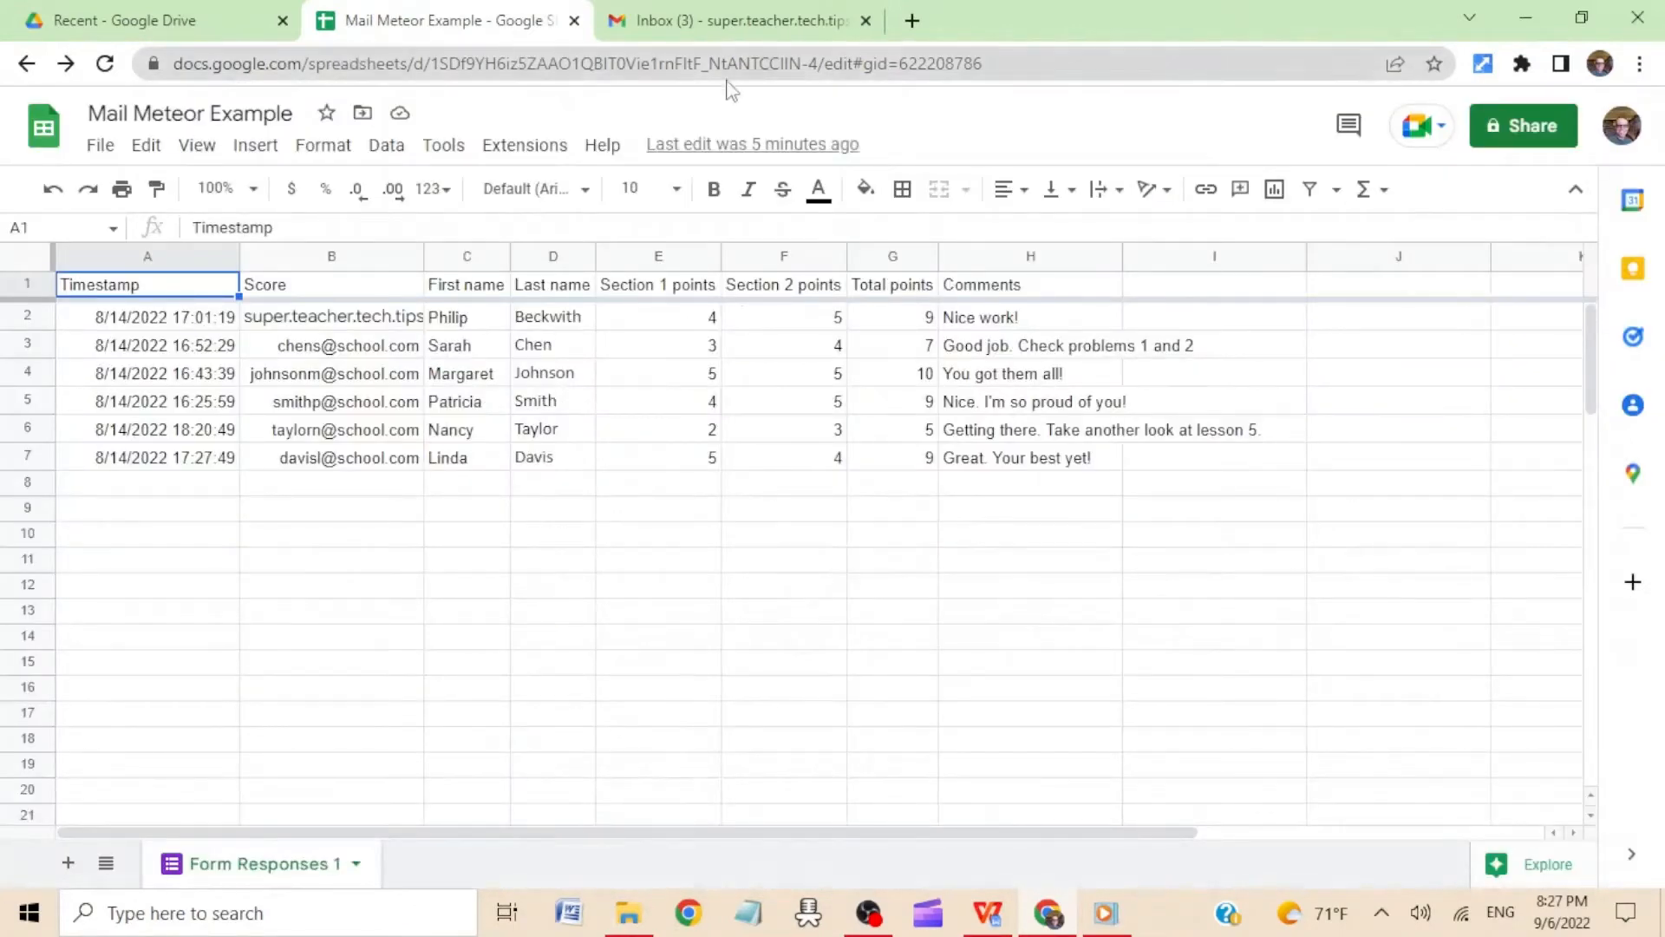
Step: Launch Mailmeteor on the spreadsheet and start creating a new email template
left_click(562, 151)
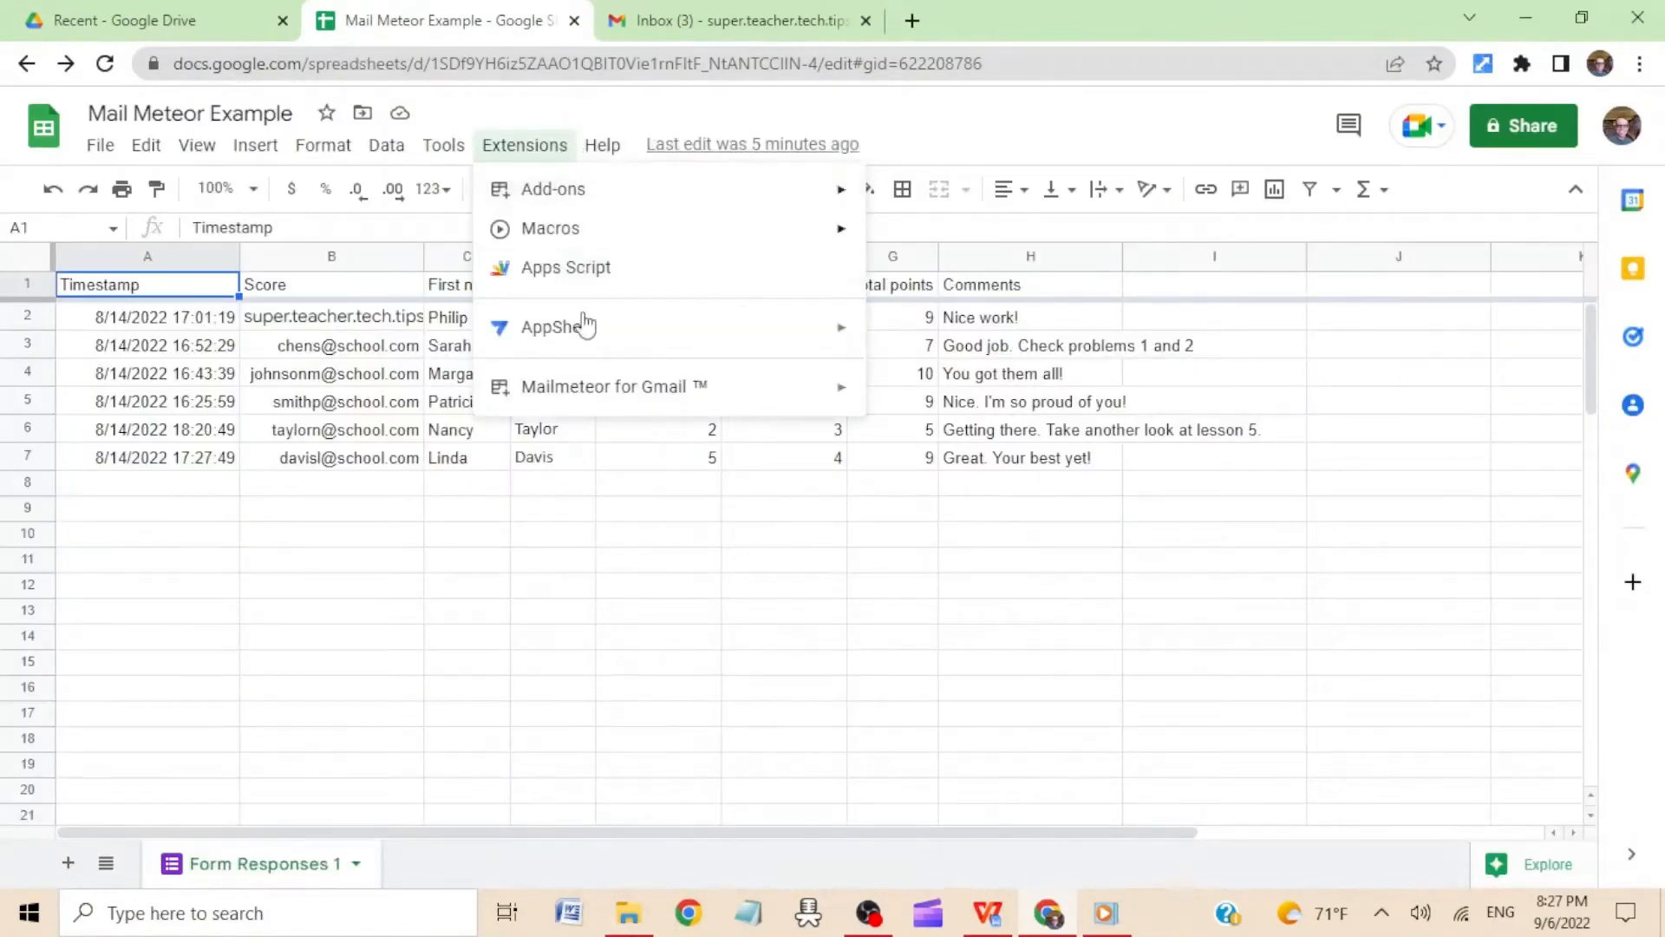
mouse_move(603, 391)
left_click(909, 408)
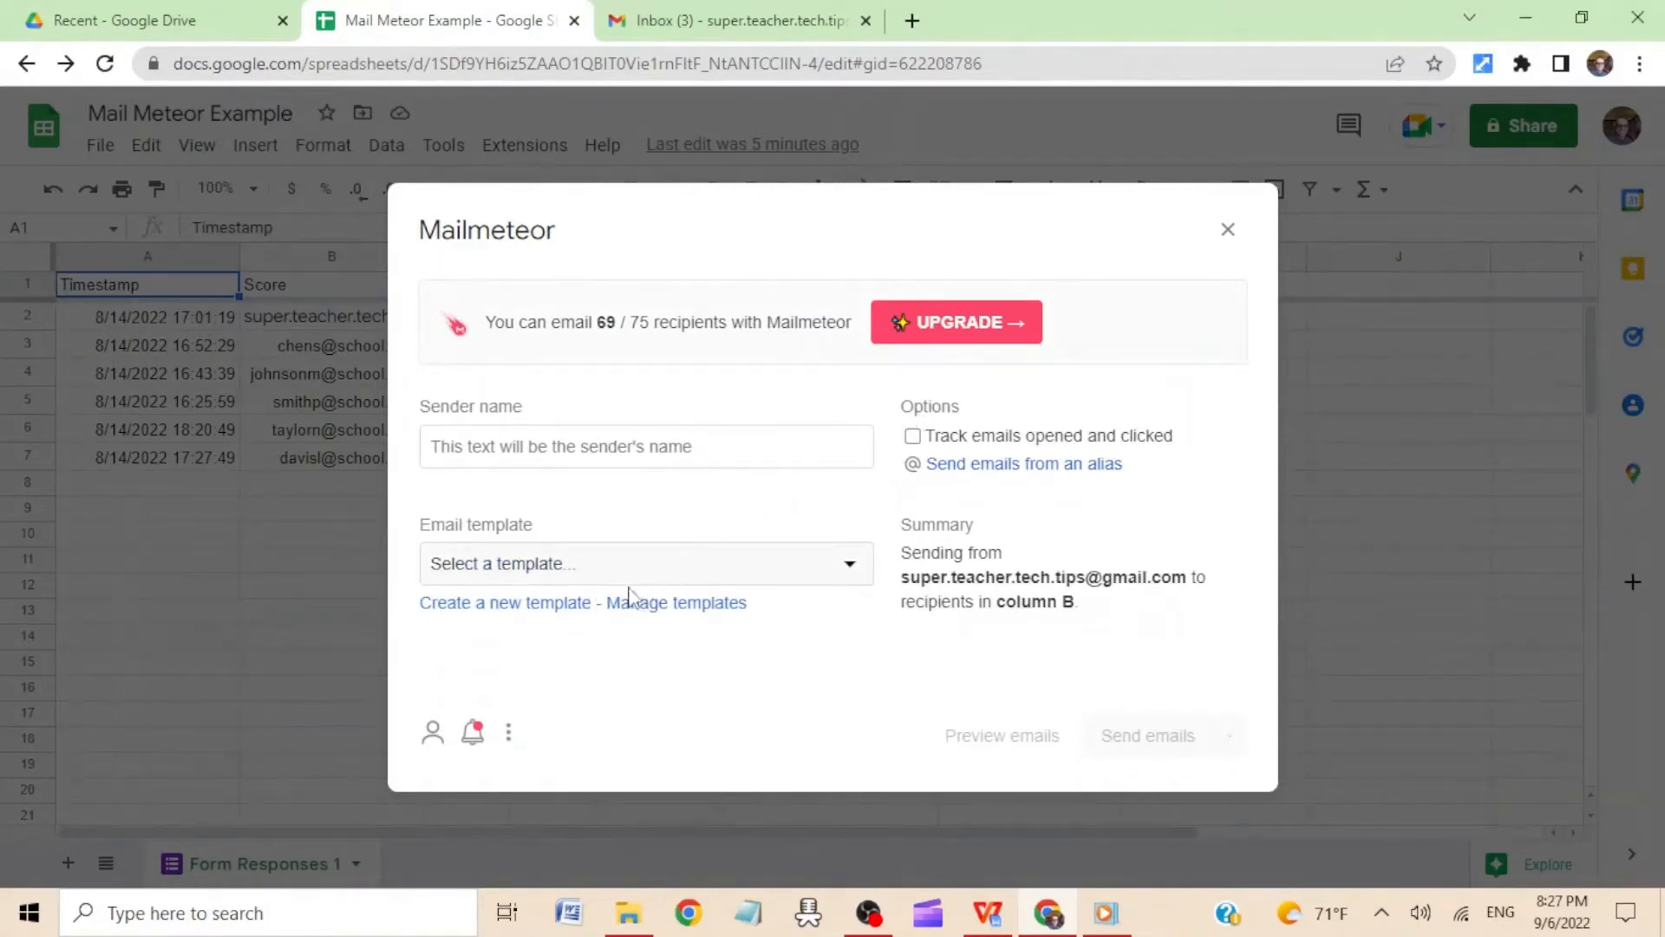
left_click(546, 603)
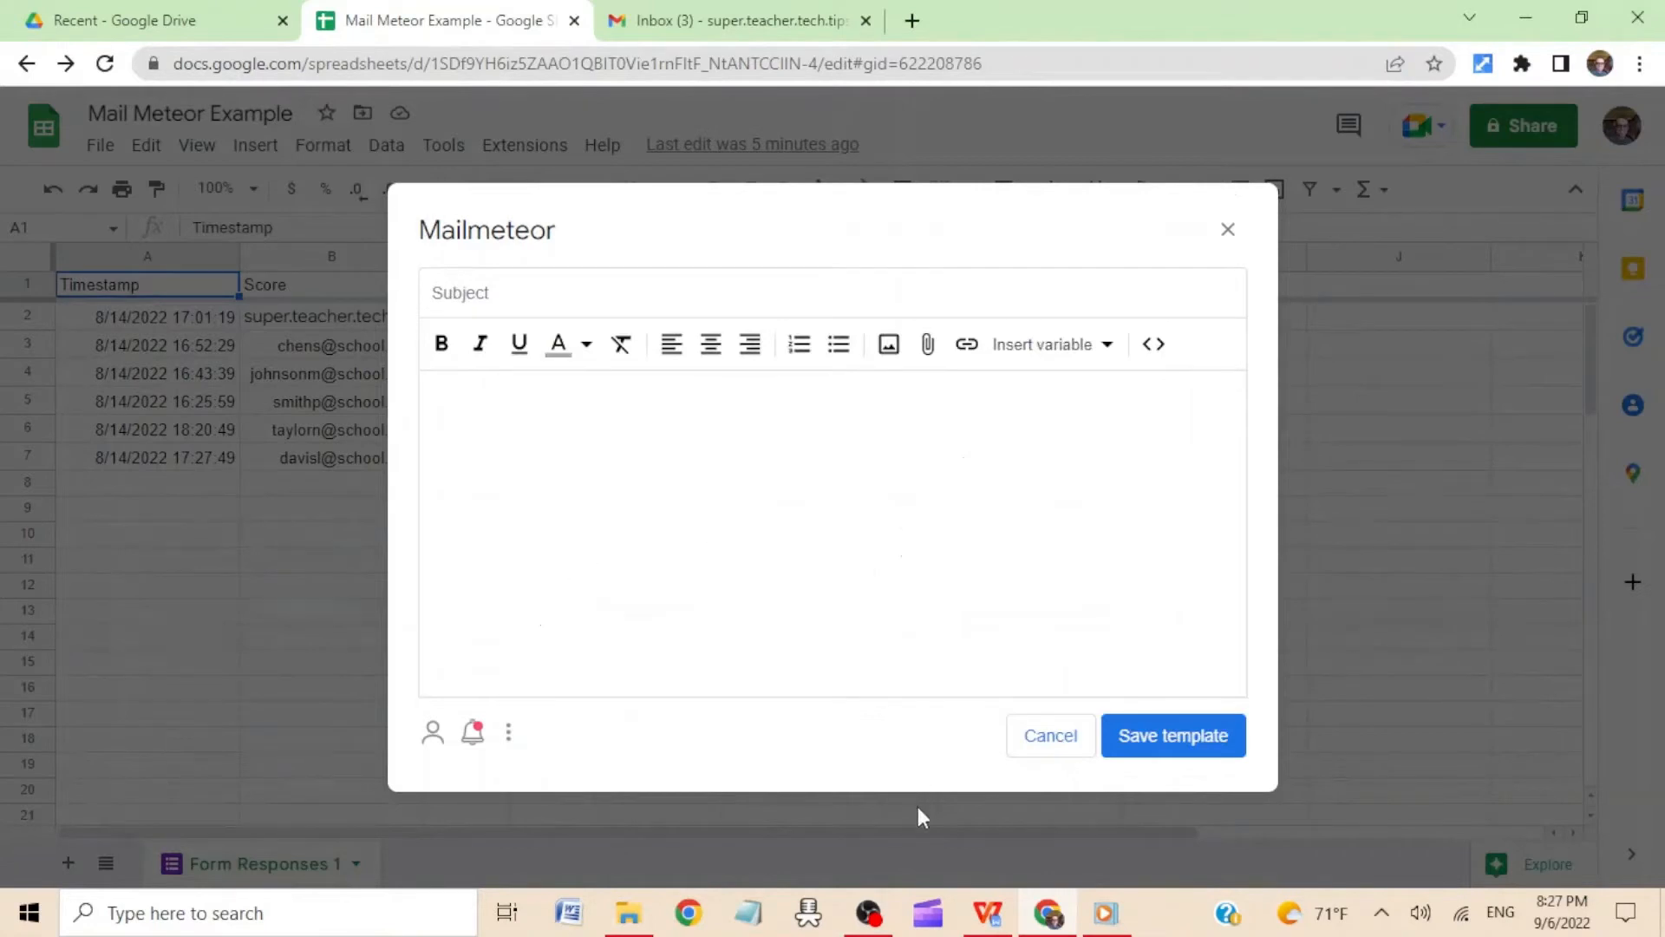
Step: Copy the Lesson 5 quiz results message from Mail merge text.docx in WPS Office into the body of the Mailmeteor template
left_click(989, 914)
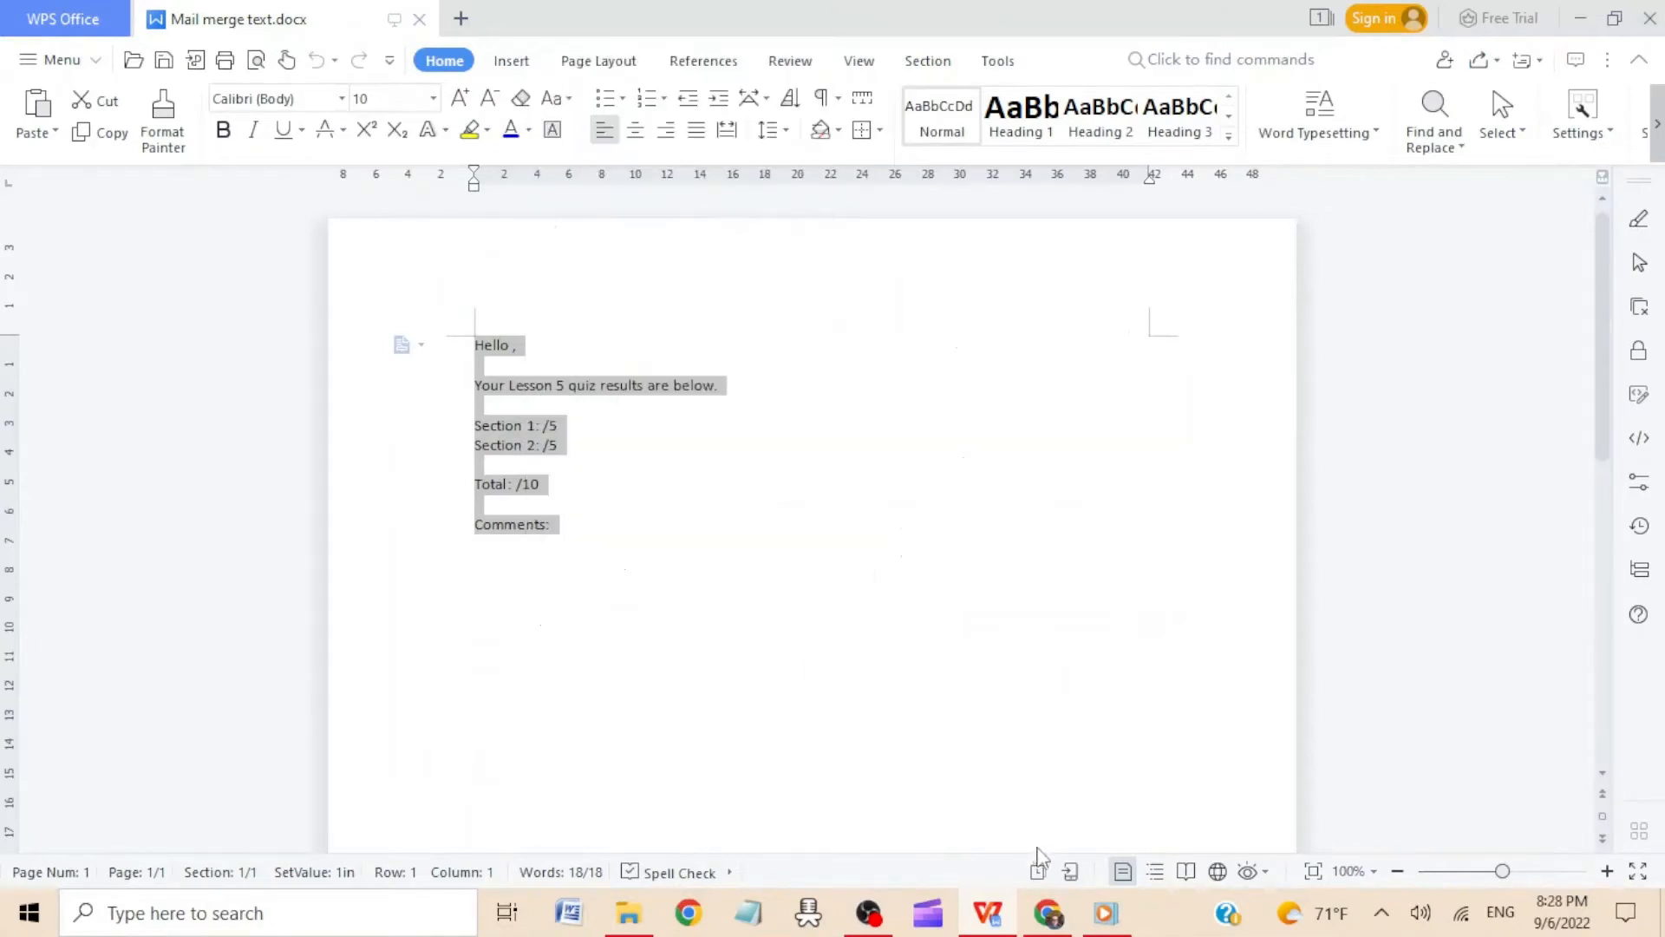
left_click(1050, 923)
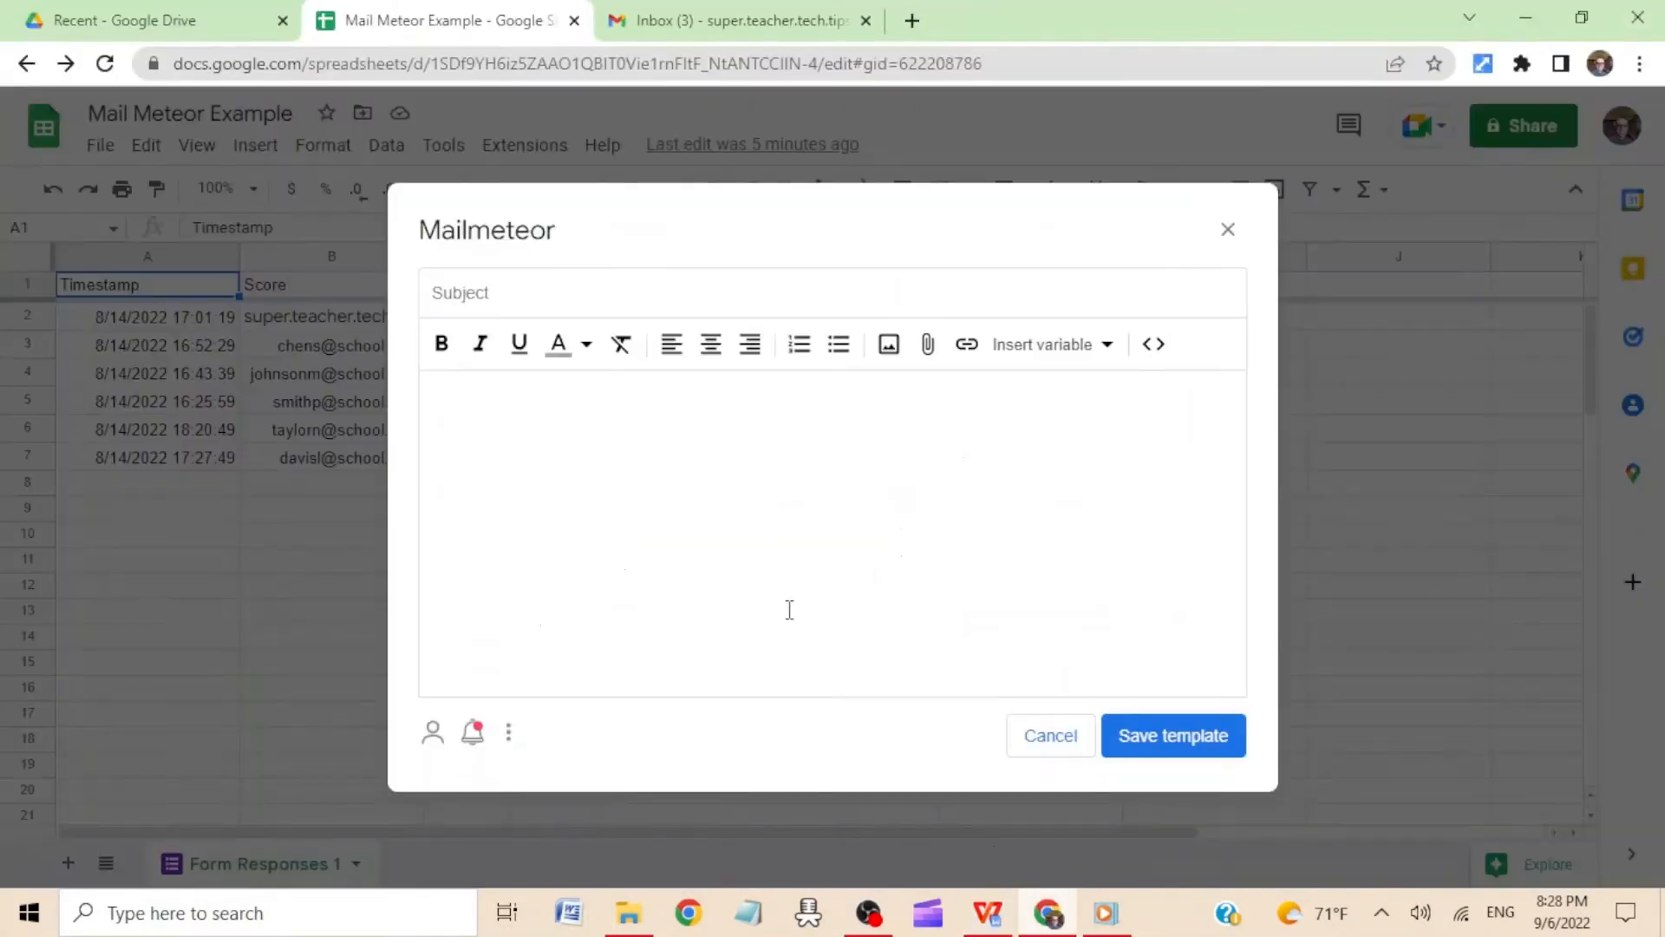
left_click(713, 476)
type("Hello ,  Your Lesson 5 quiz results are below.  Section 1: /5 Section 2: /5  Total: /10  Comments:")
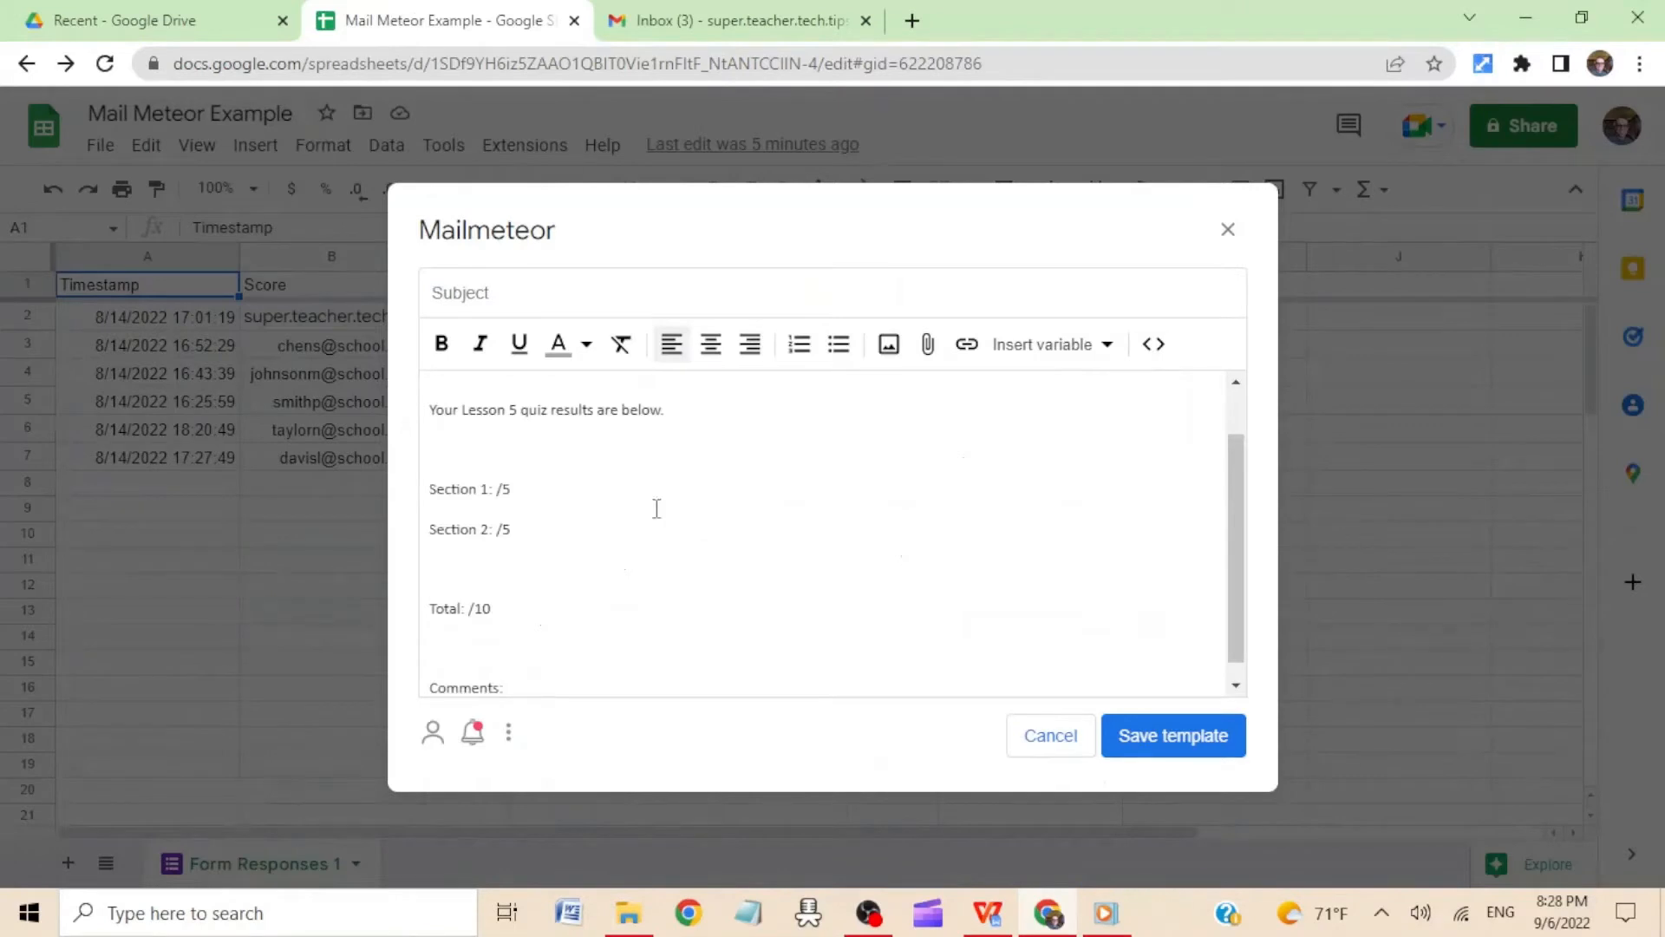
Step: Insert the First name and Last name variables after "Hello" in the template's greeting
scroll(566, 526, "up", 1)
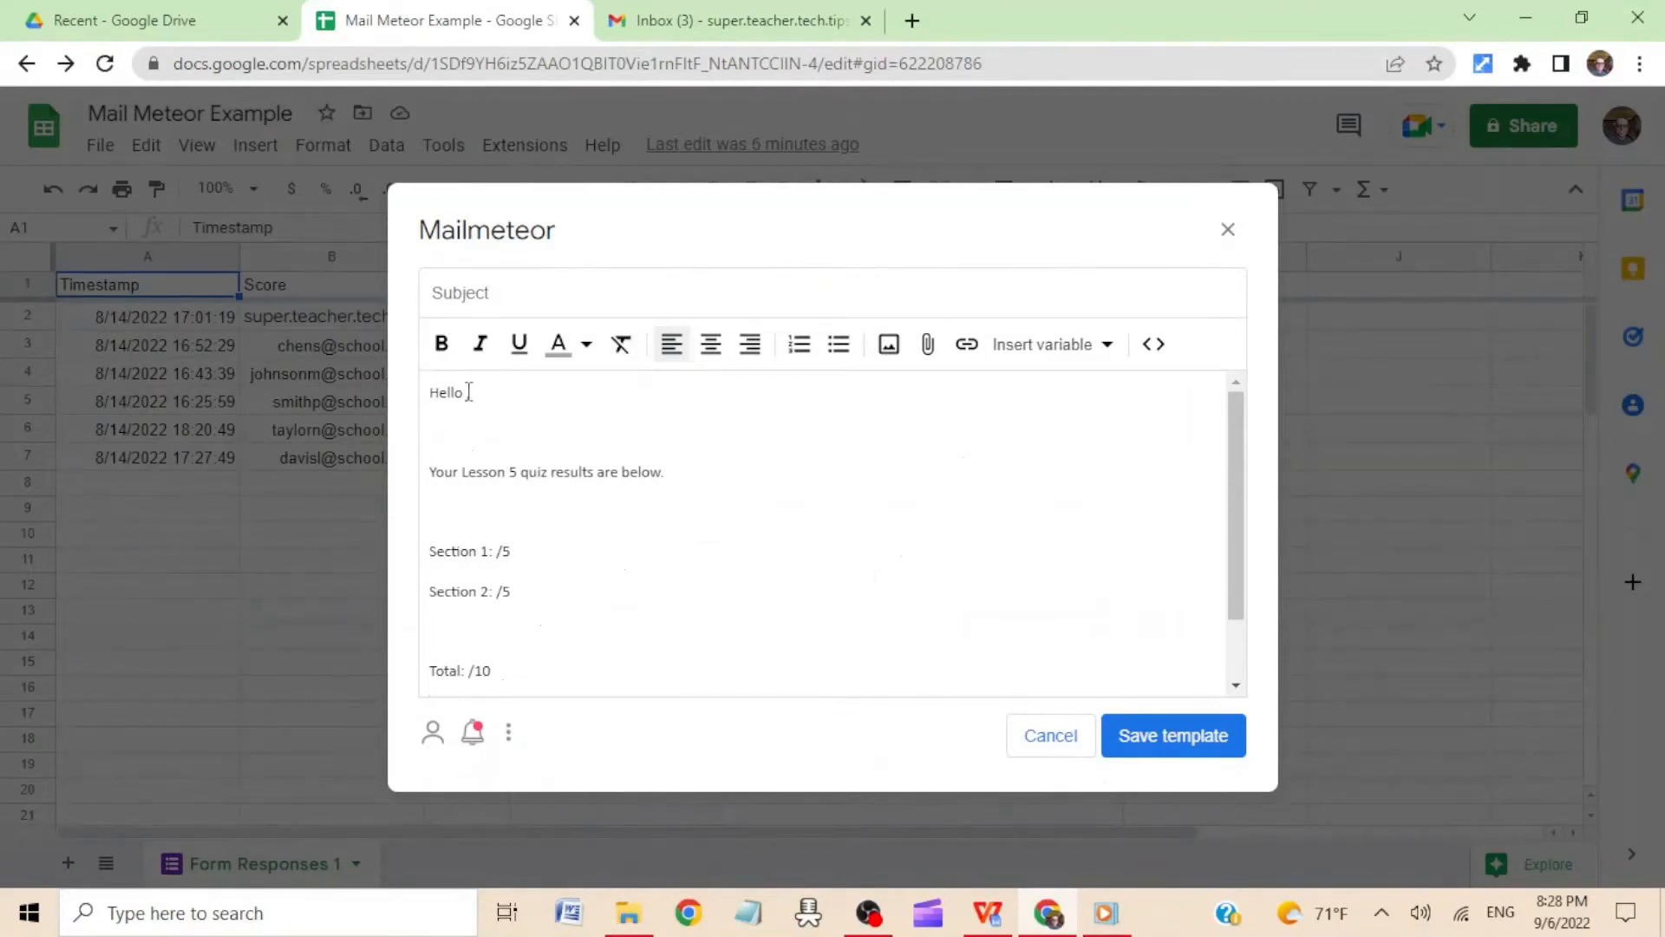
left_click(1107, 345)
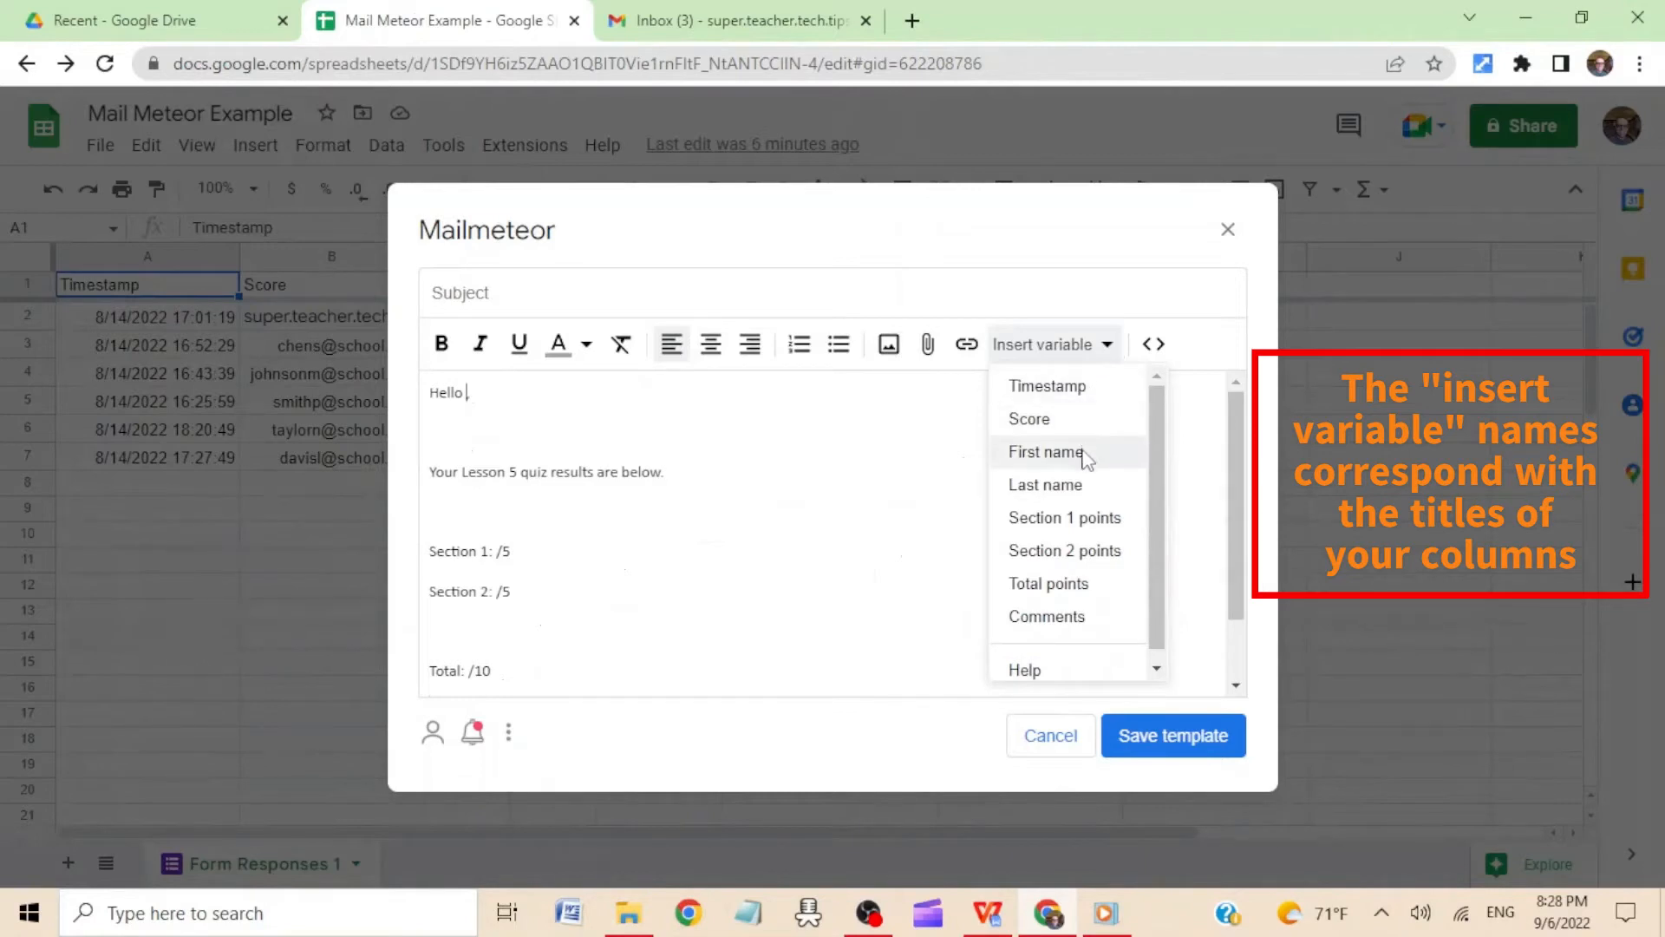
left_click(1045, 451)
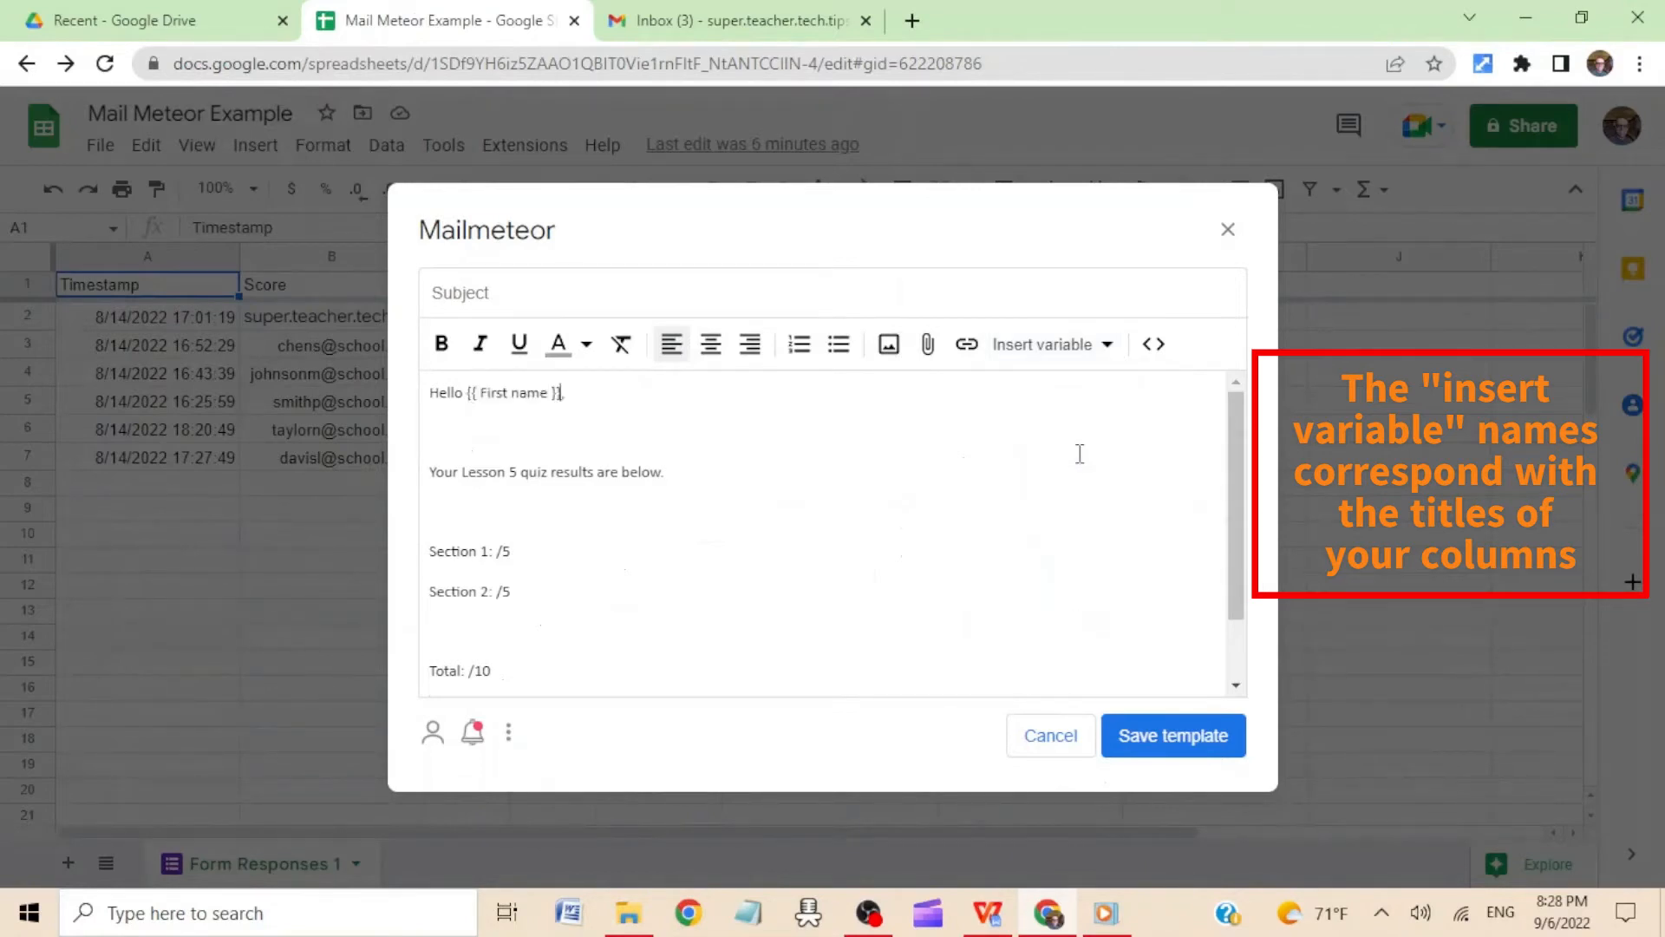
left_click(1101, 345)
left_click(1090, 483)
Step: Insert the Section 1 points, Section 2 points, Total points and Comments variables on their matching lines of the template body
left_click(1102, 344)
left_click(1079, 518)
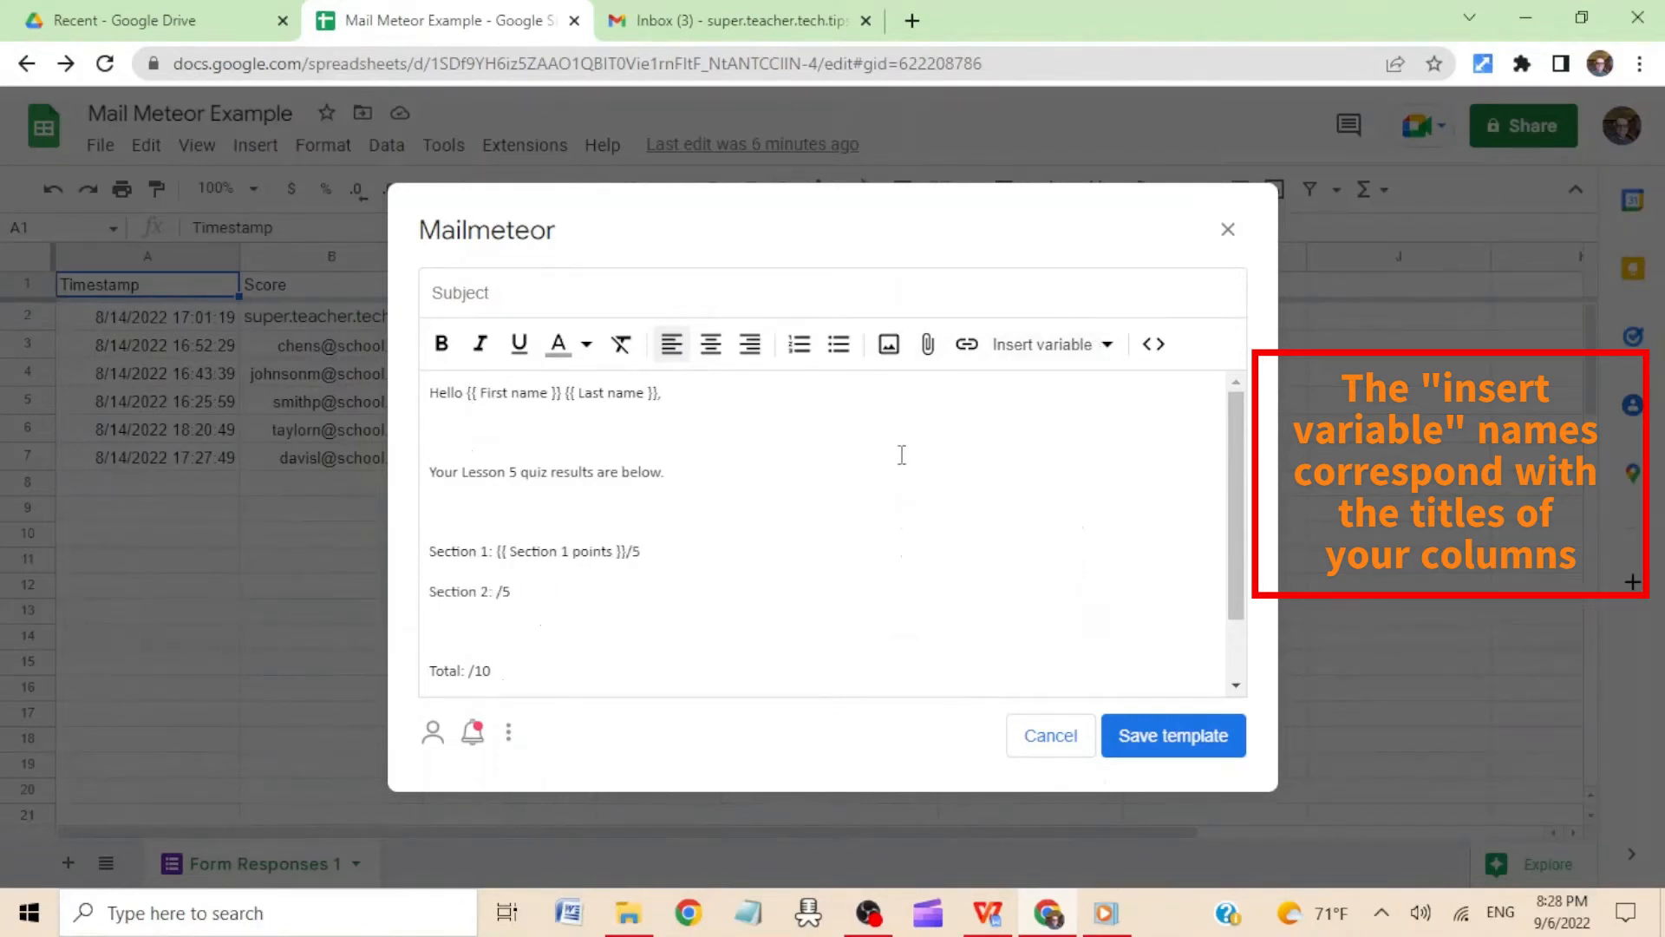
left_click(1027, 345)
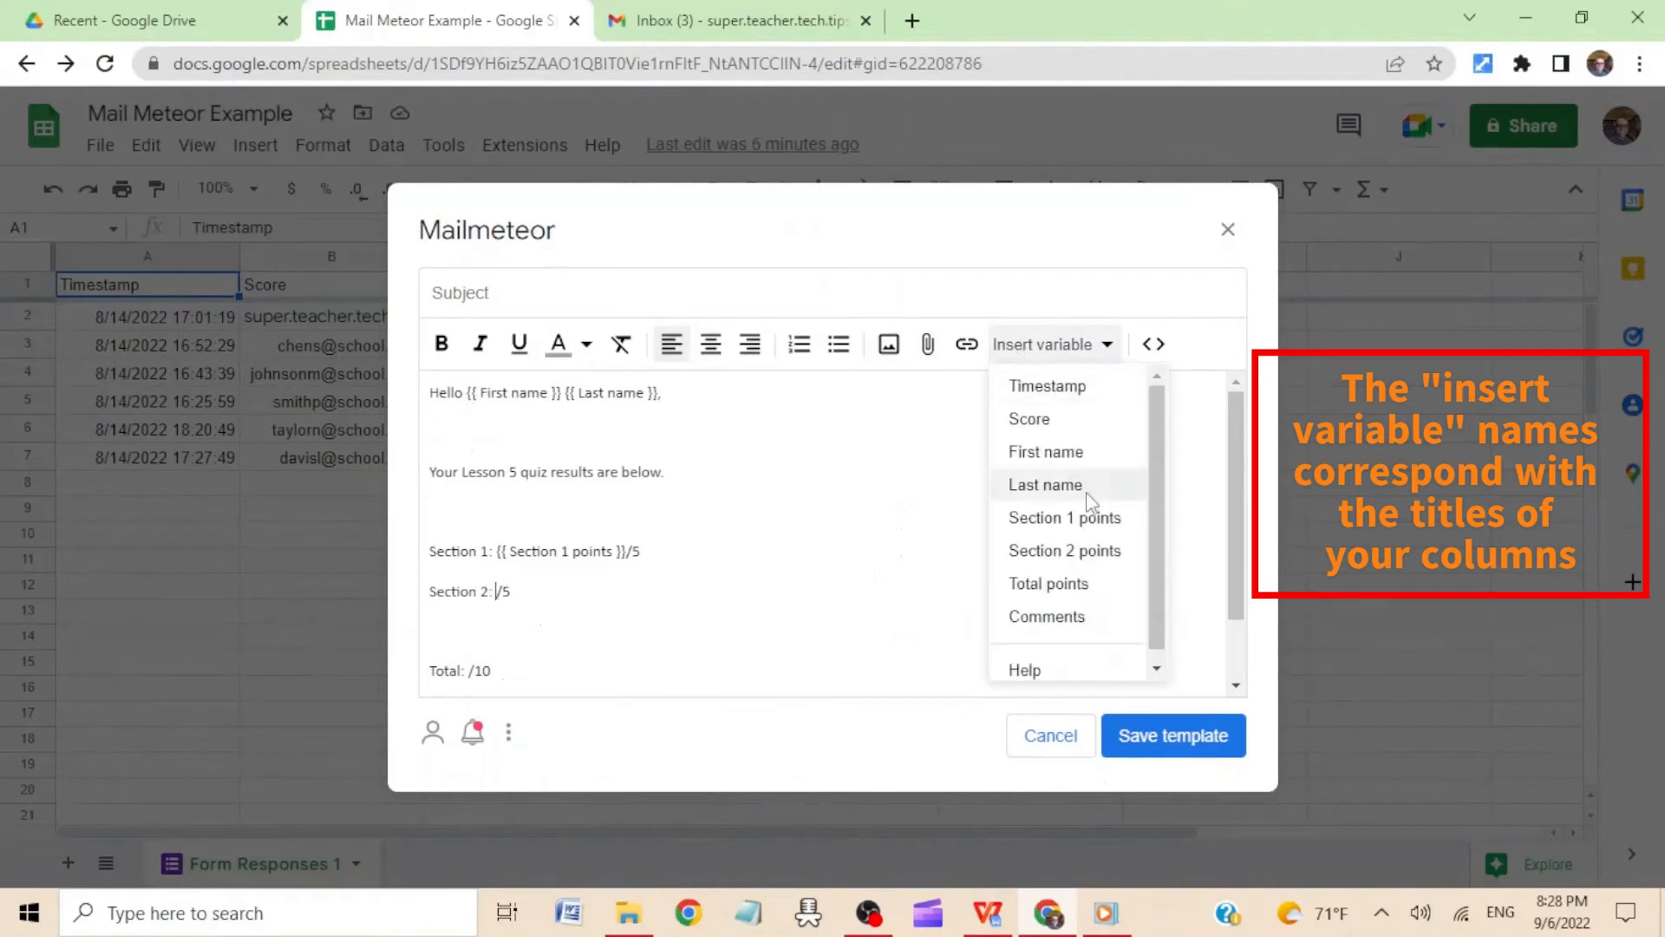
left_click(1091, 549)
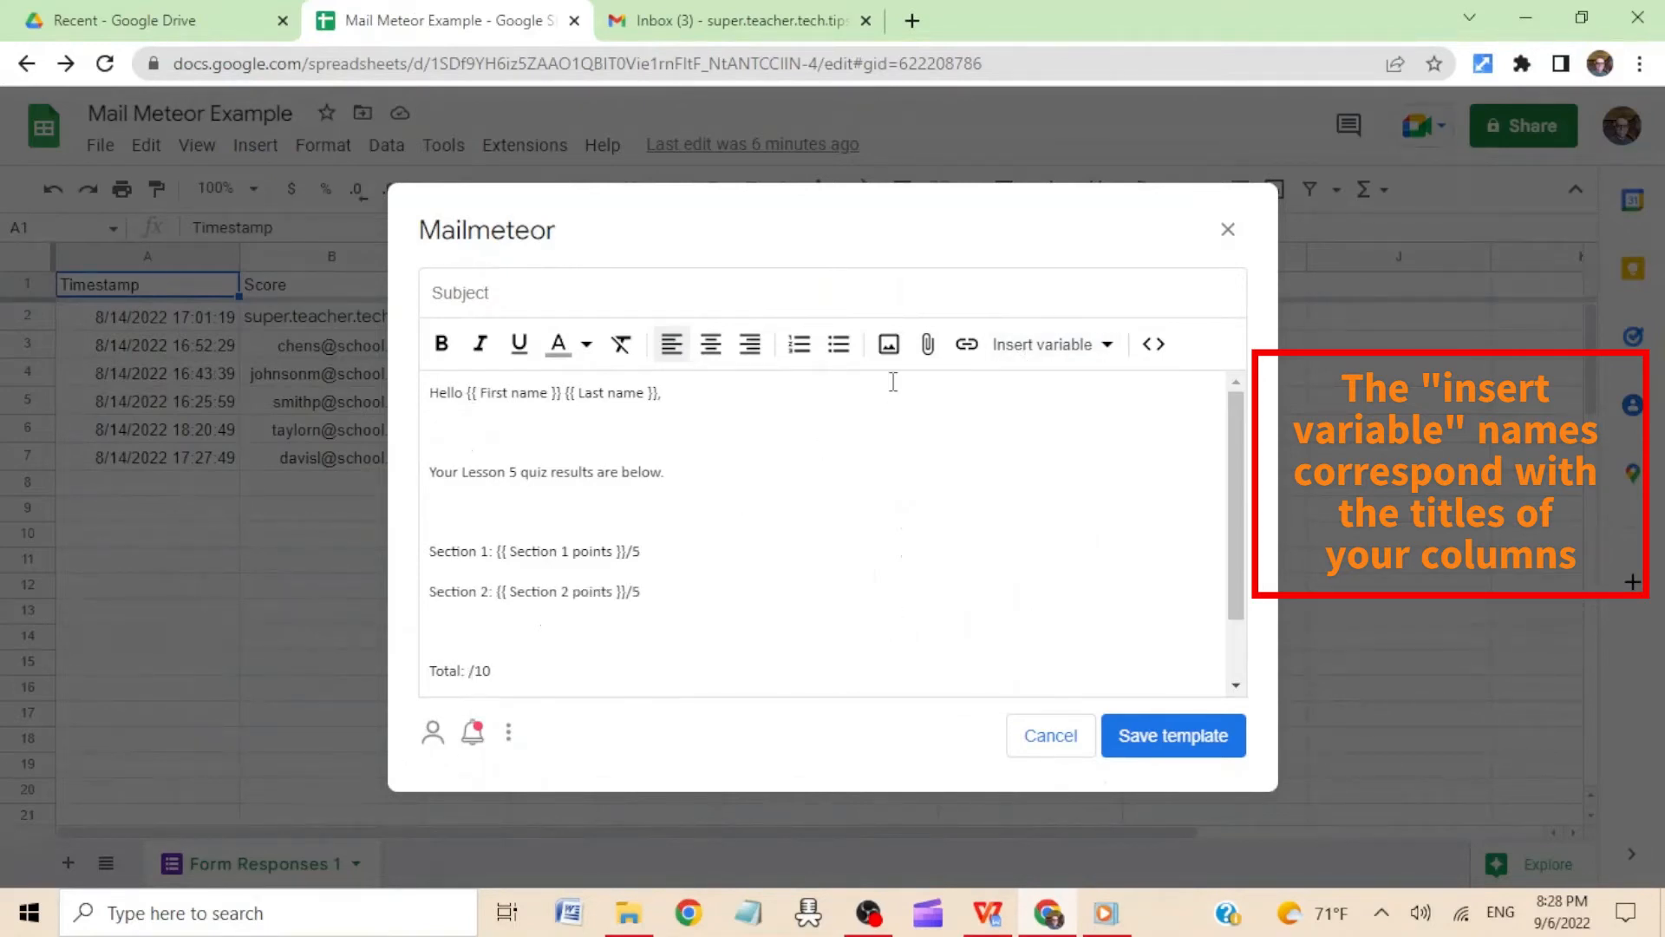
left_click(1080, 349)
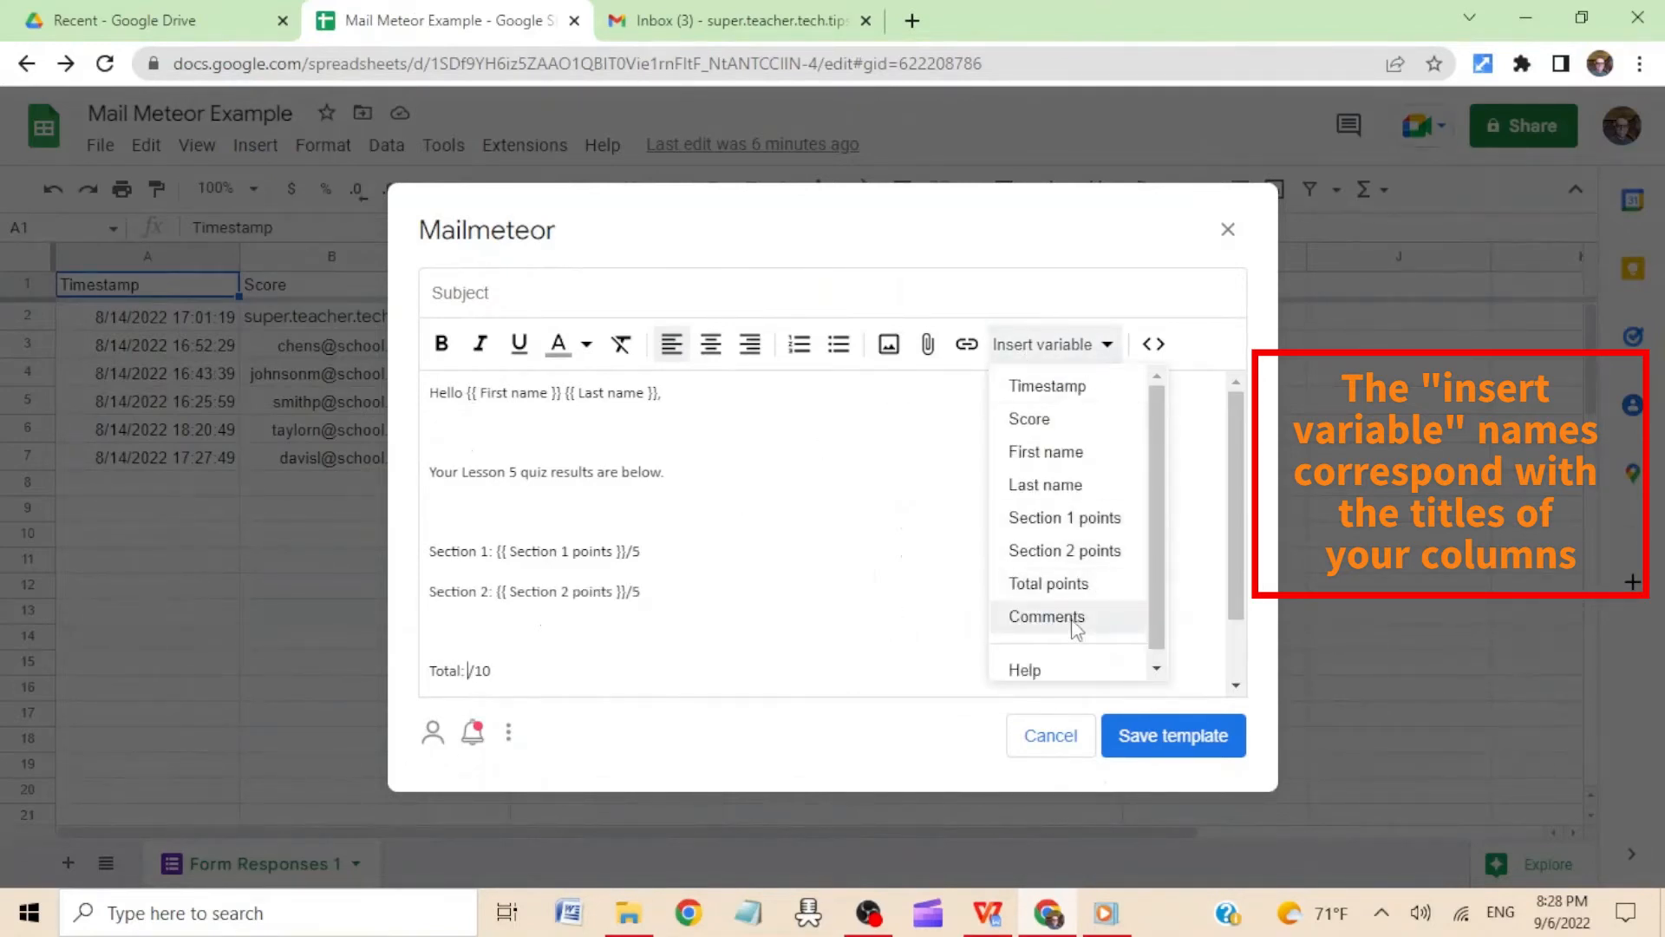
left_click(1076, 583)
scroll(617, 649, "down", 1)
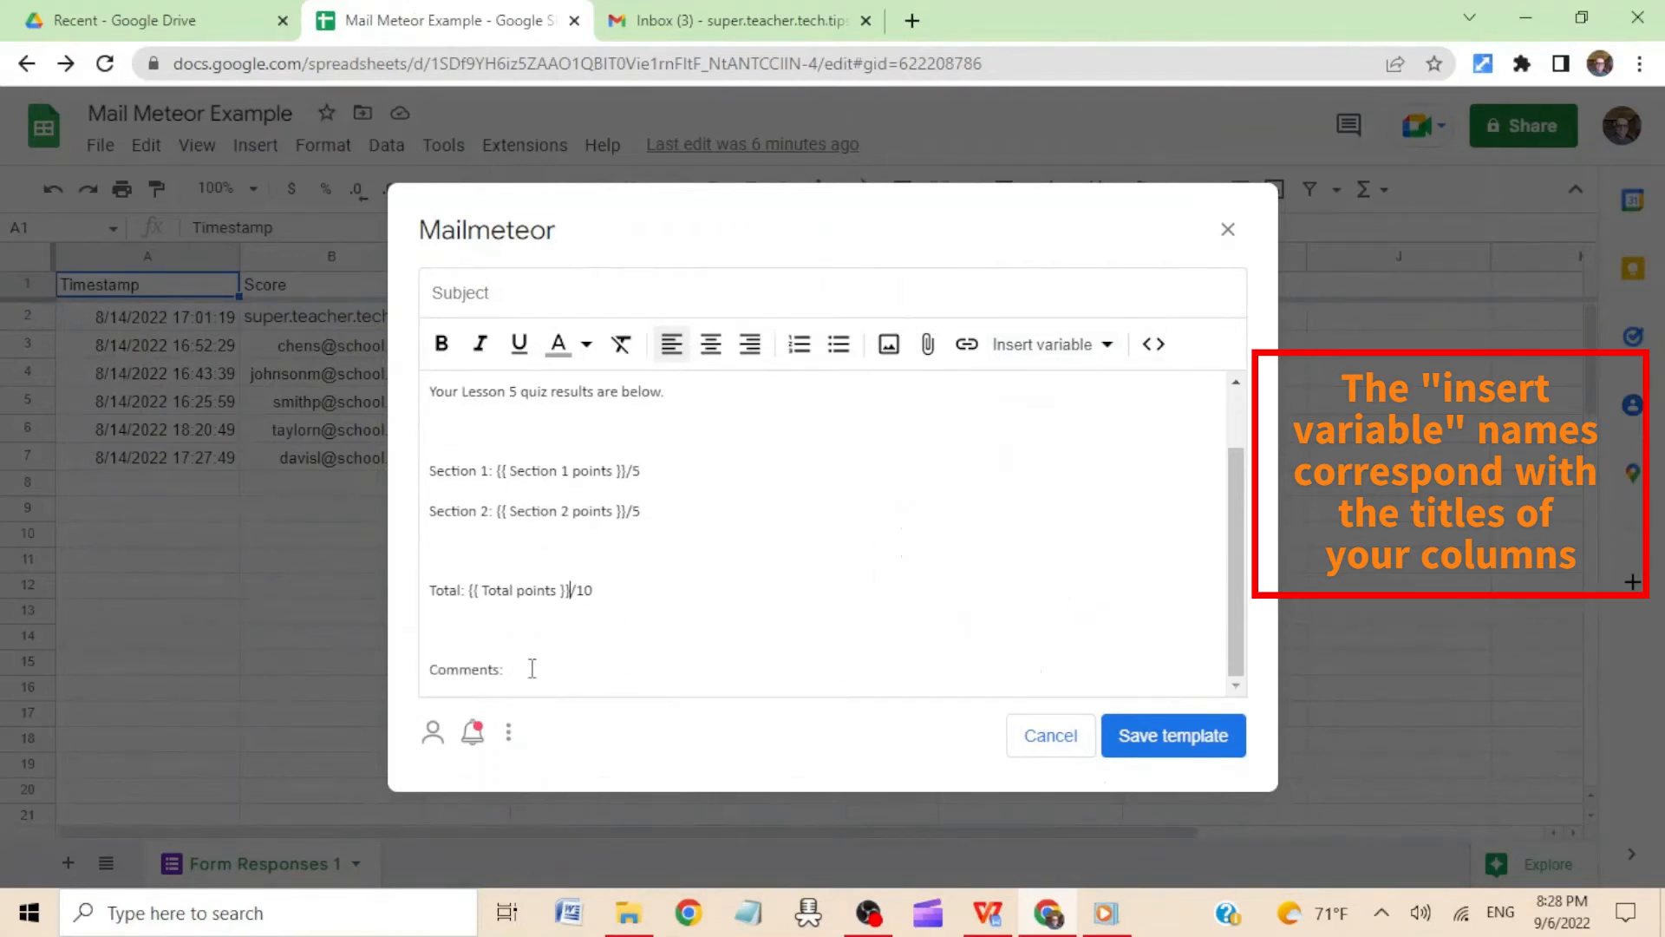
left_click(1107, 356)
left_click(1046, 617)
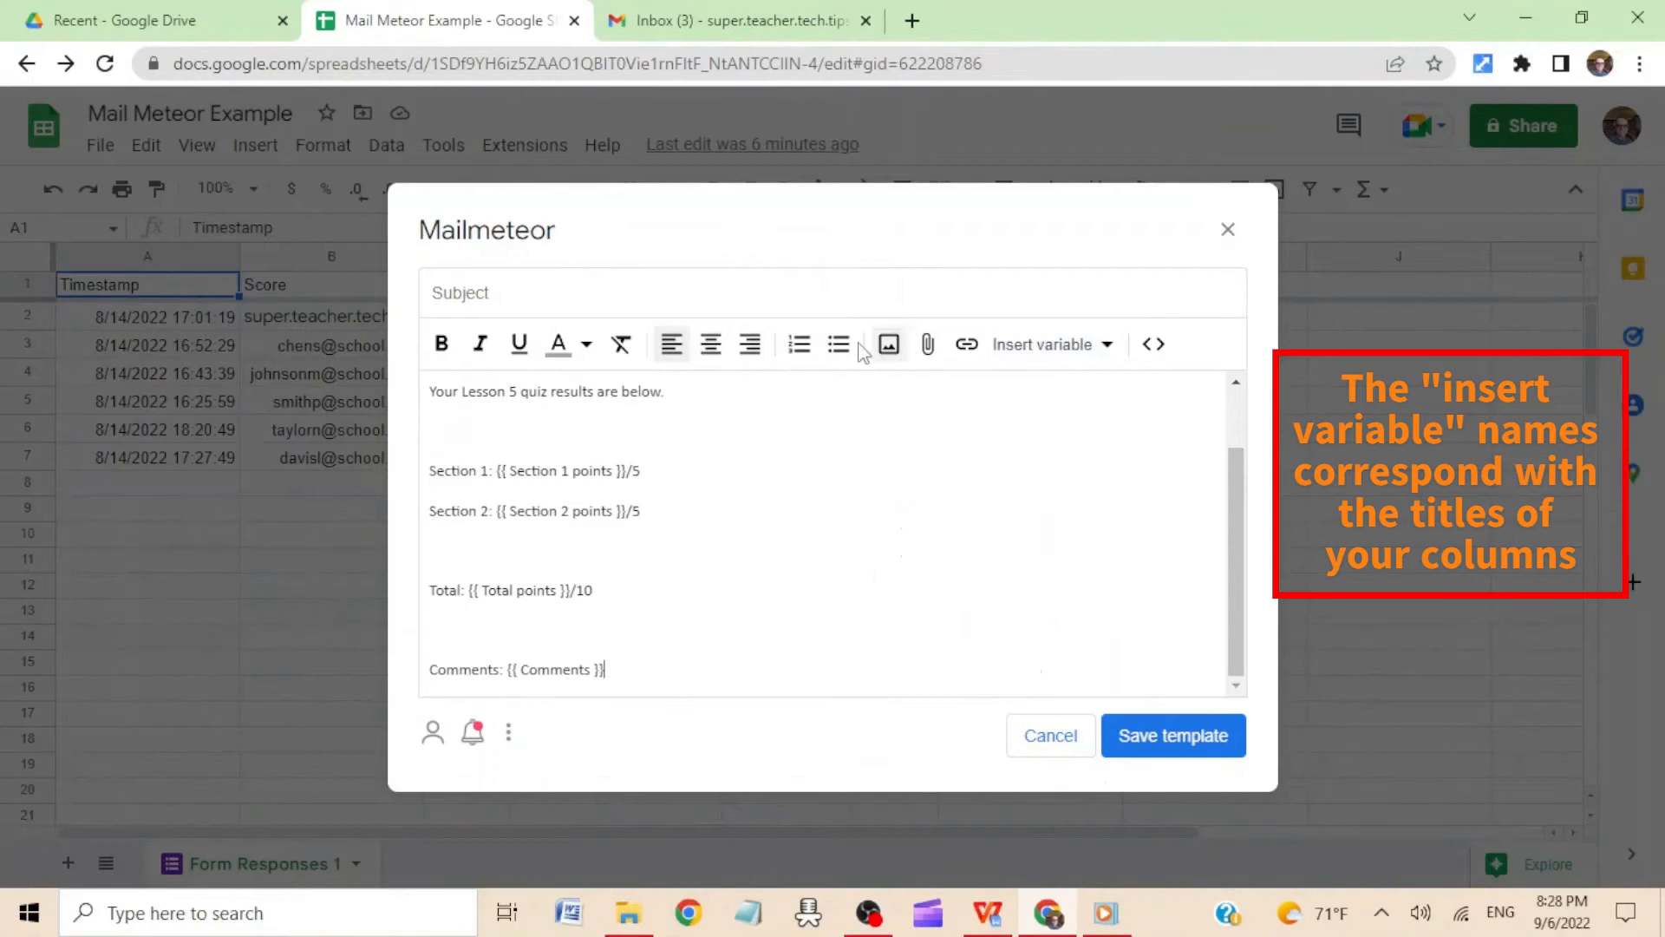
Step: Set the template's subject to "Lesson 5 quiz results" and save the template
left_click(651, 292)
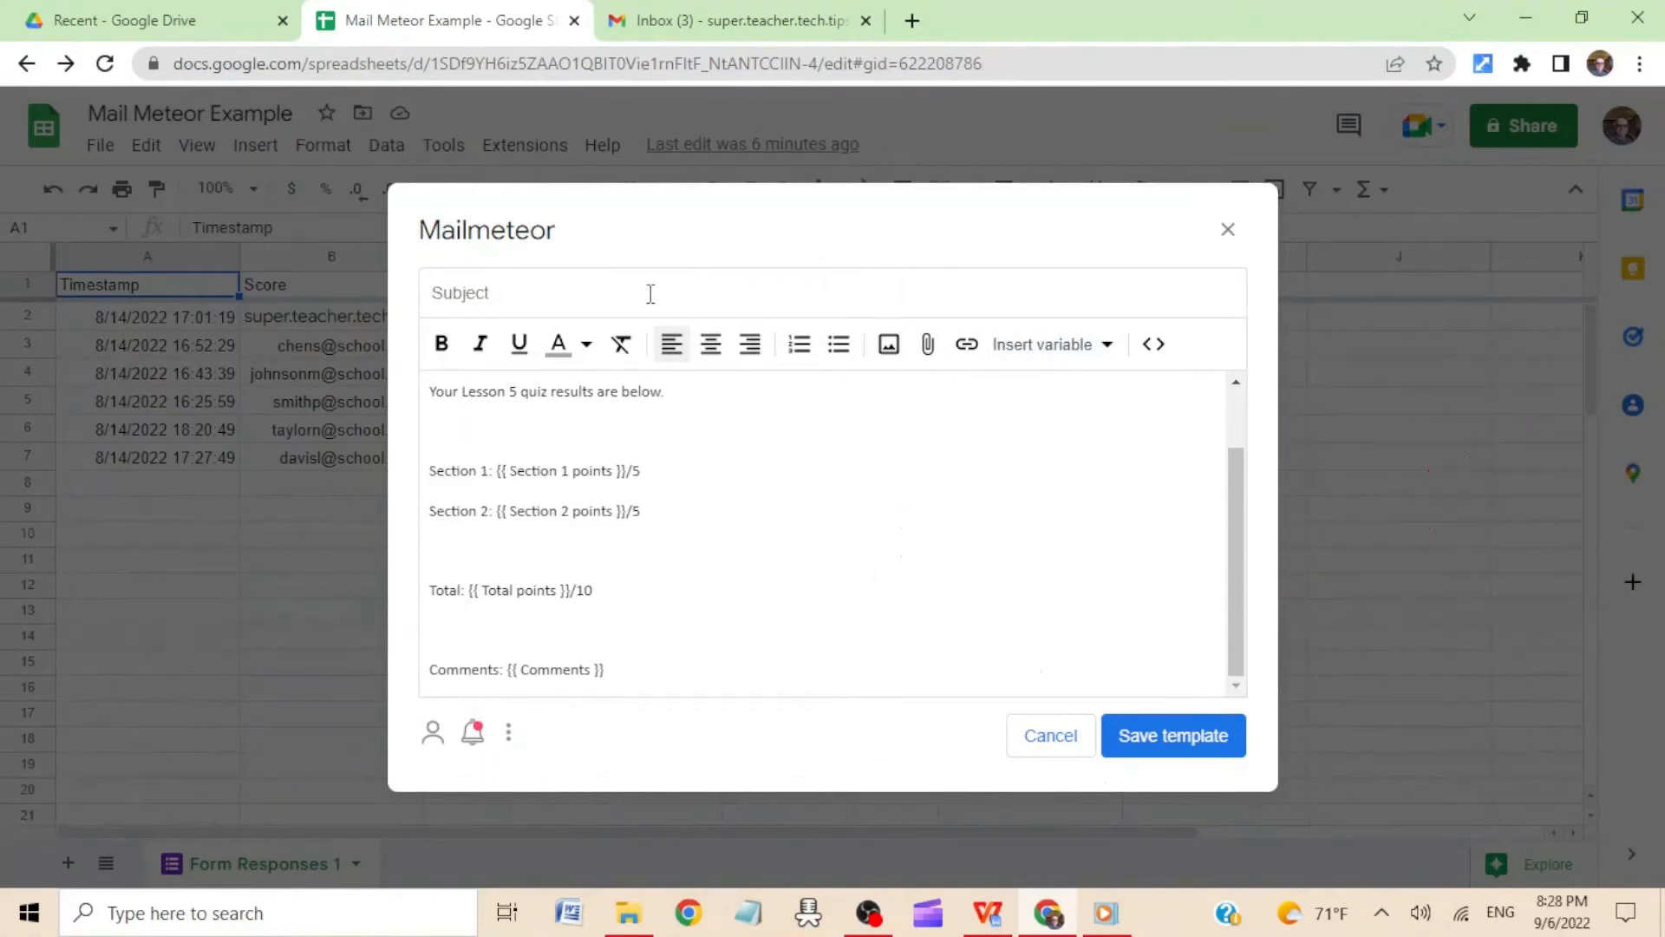
type("Lesson 5 quiz results")
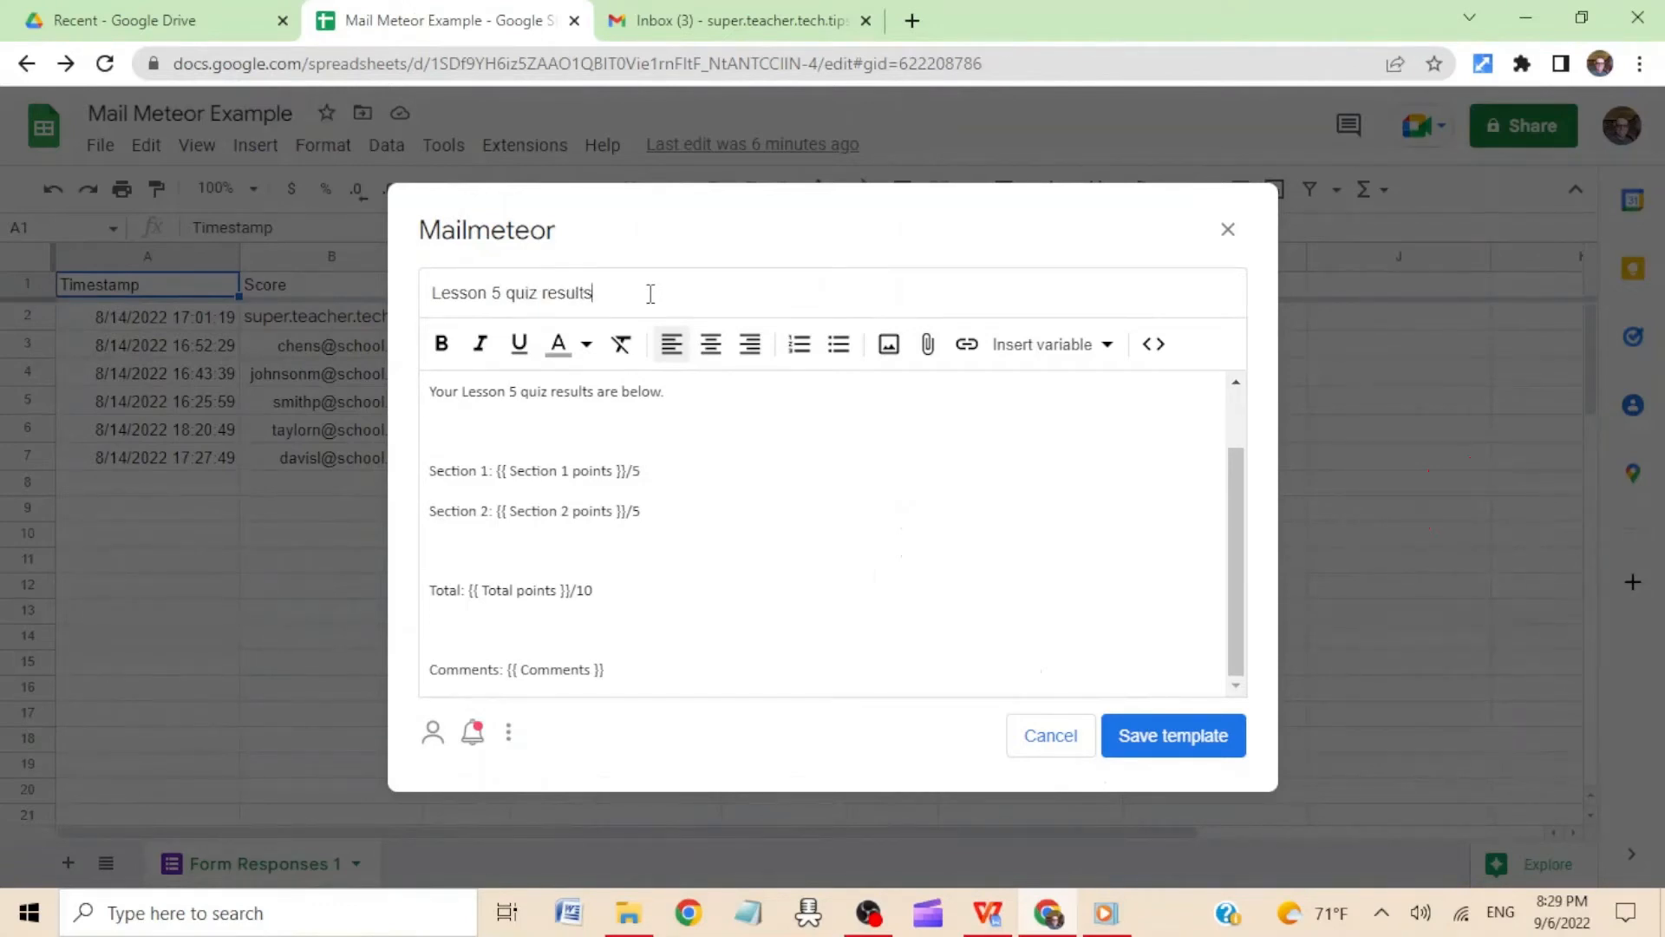
left_click(1162, 744)
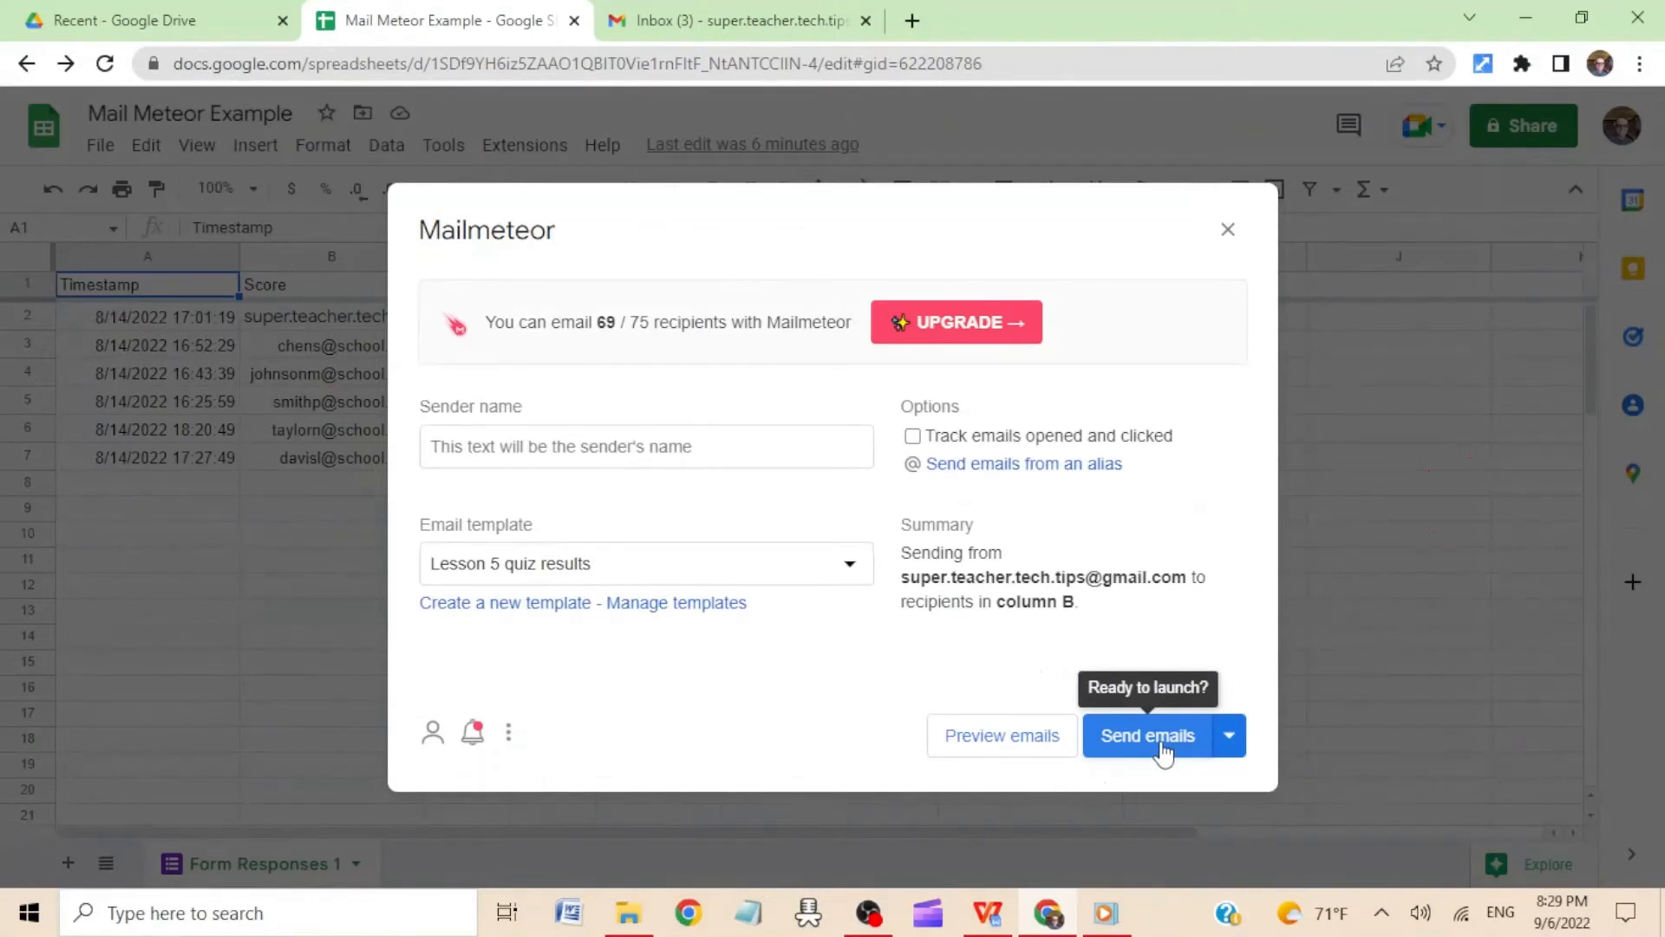
Step: Preview the merged emails for the first three recipients, checking the names, section scores, totals and comments
left_click(978, 745)
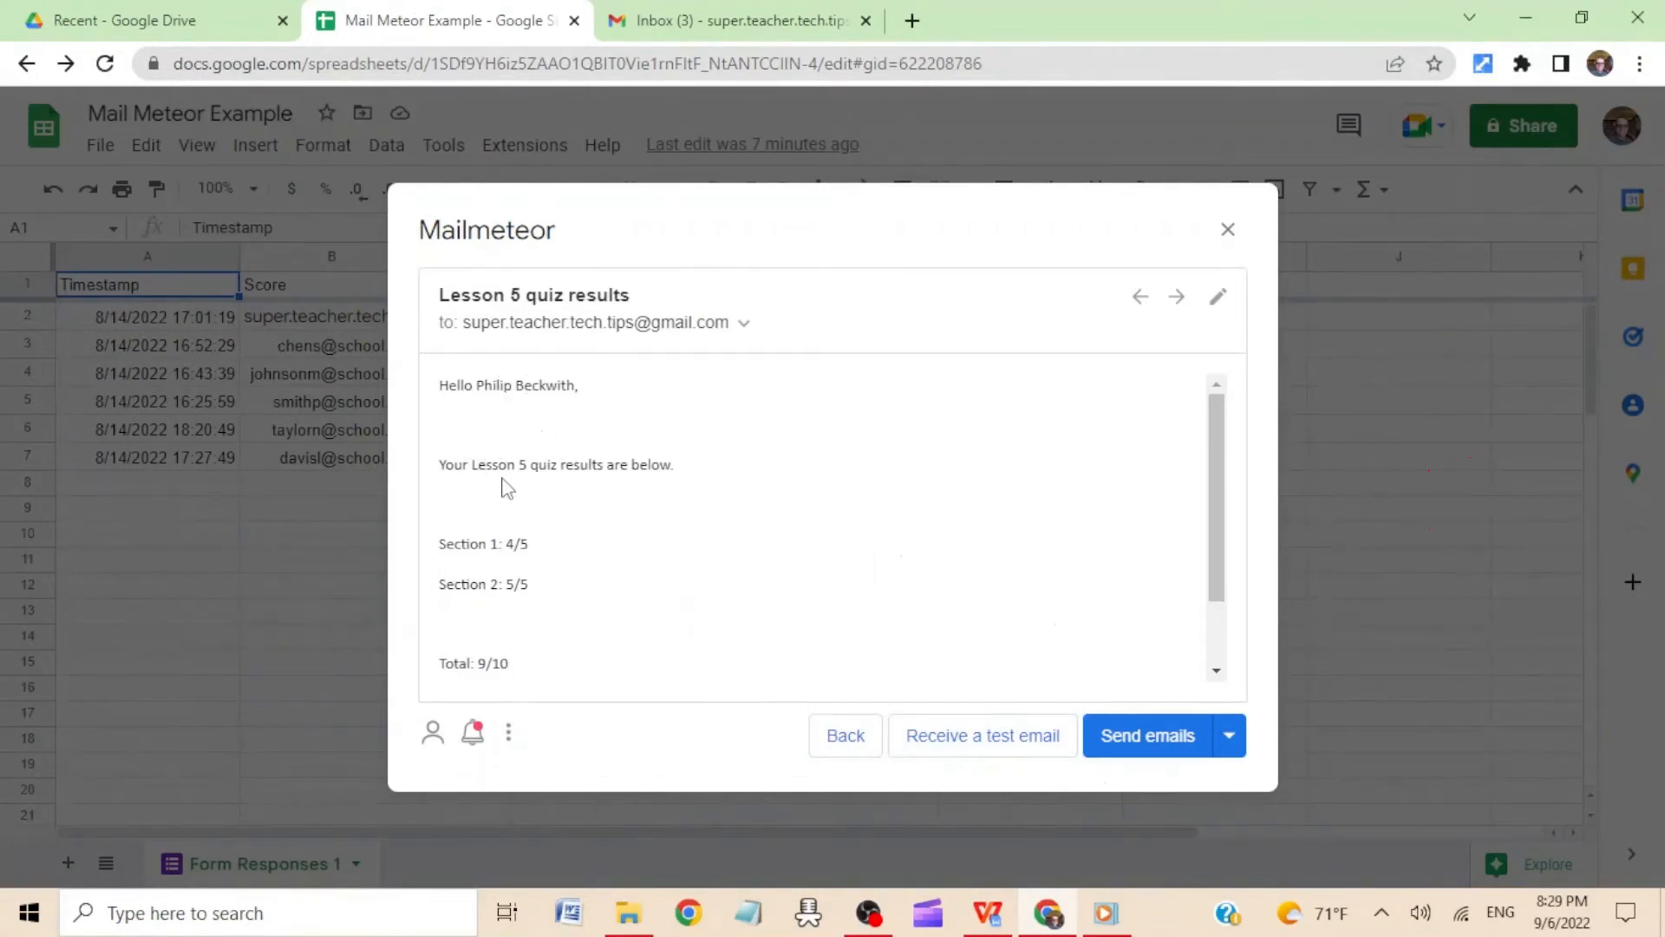
scroll(632, 555, "down", 1)
scroll(631, 555, "down", 2)
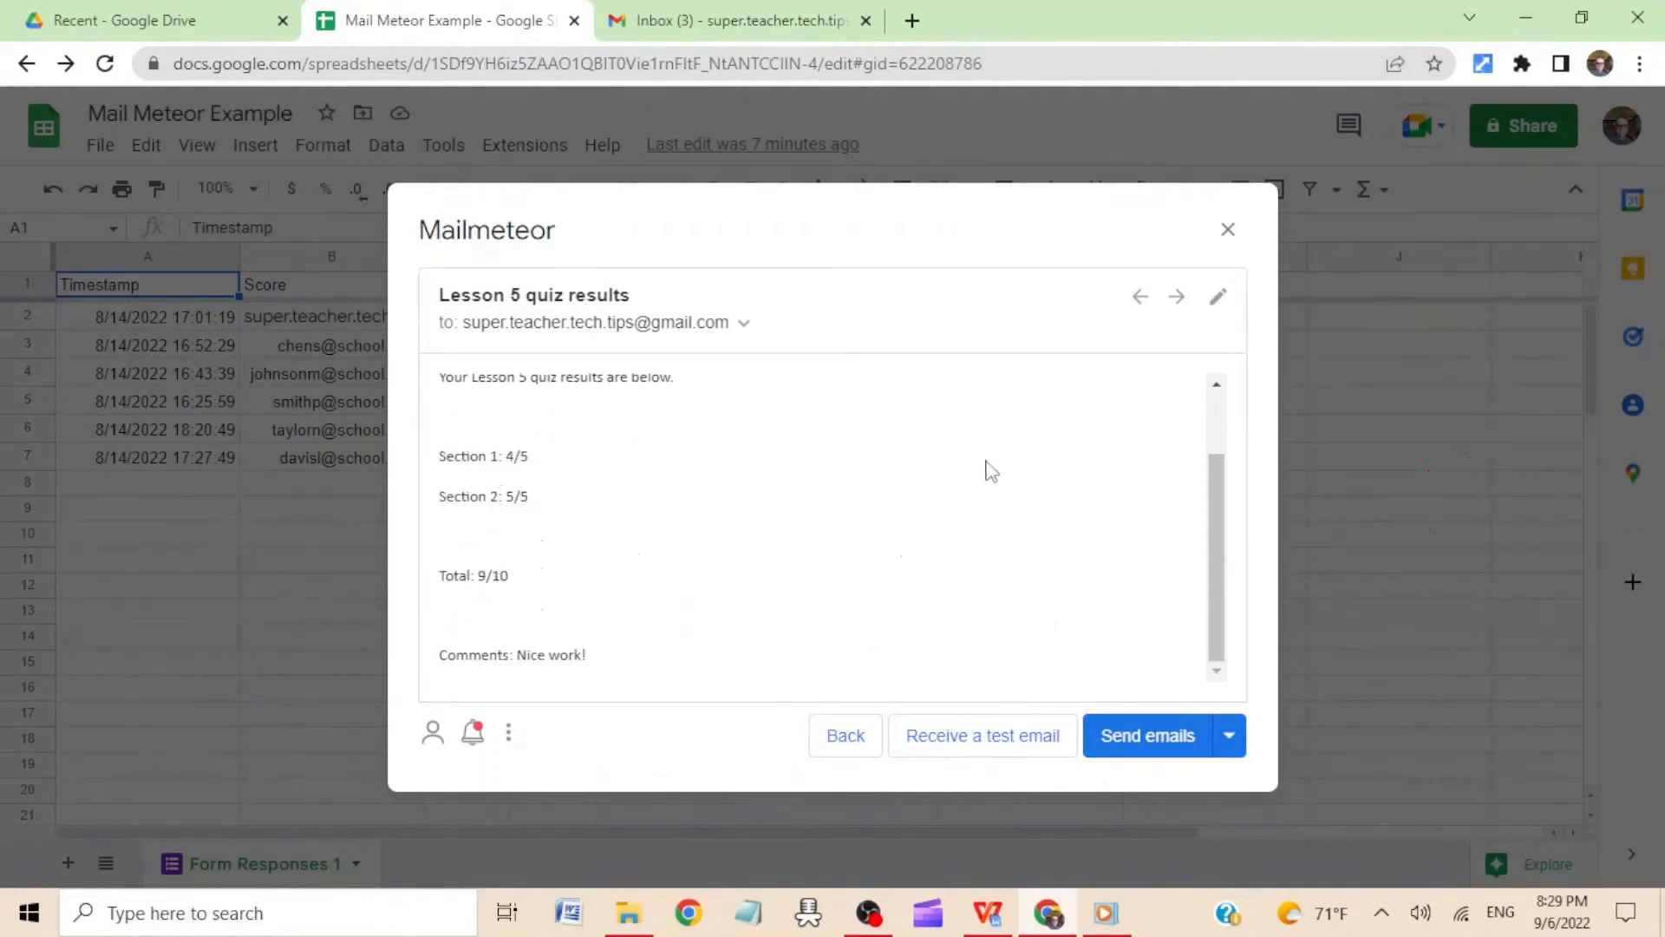
left_click(1176, 297)
scroll(607, 572, "down", 2)
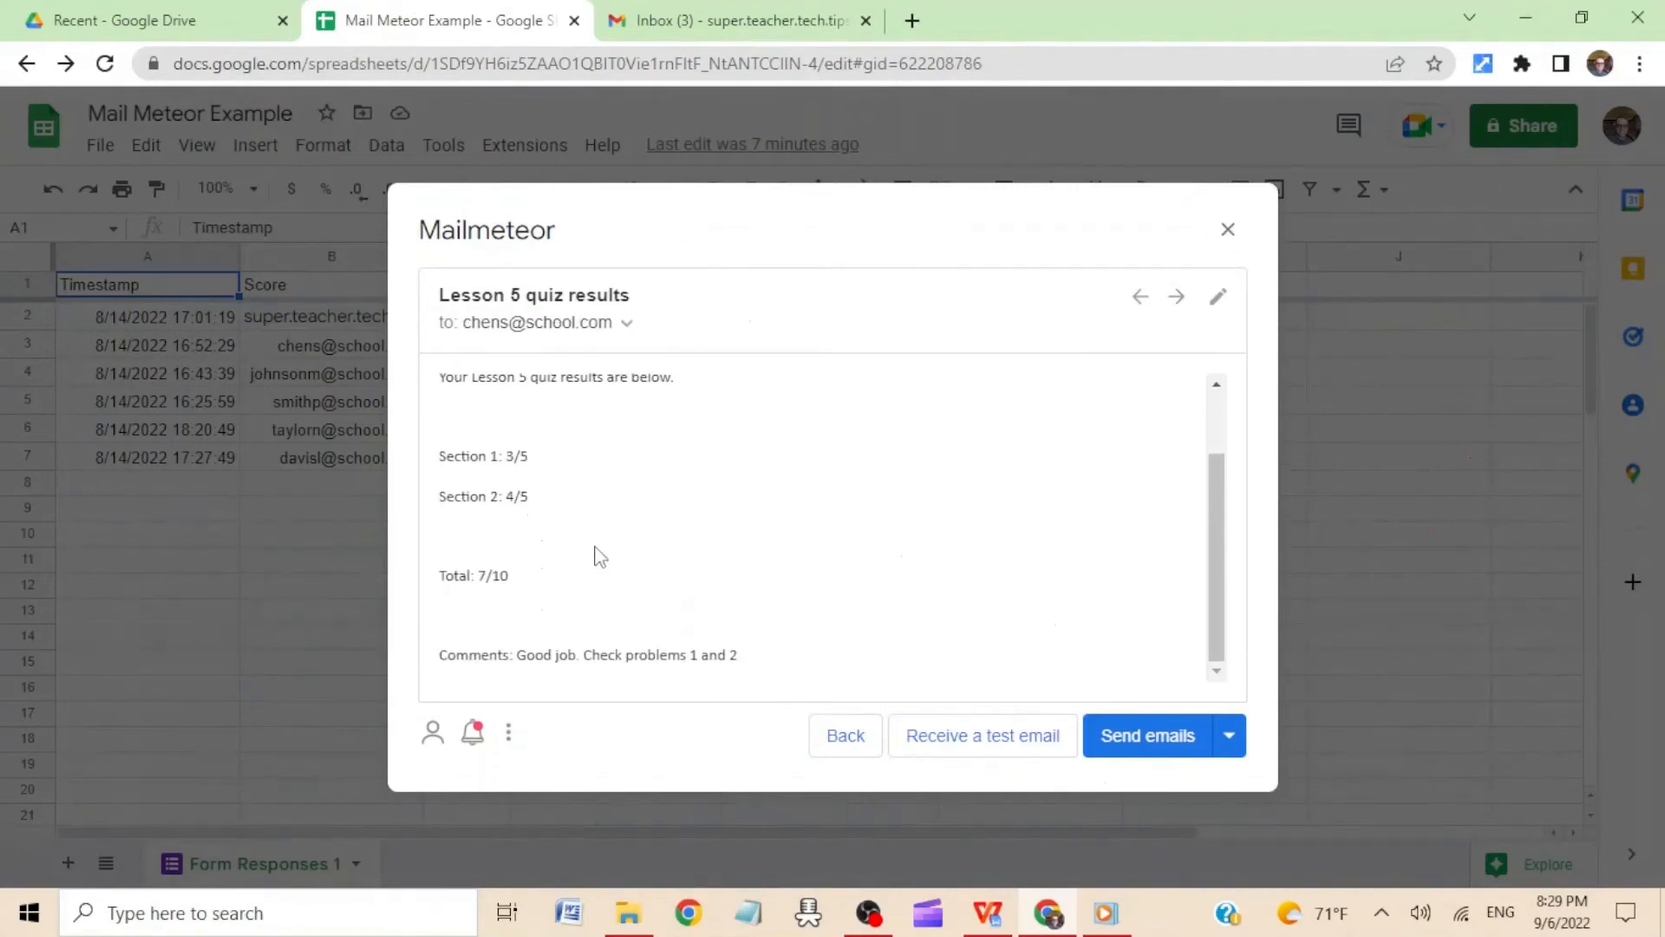
left_click(1176, 297)
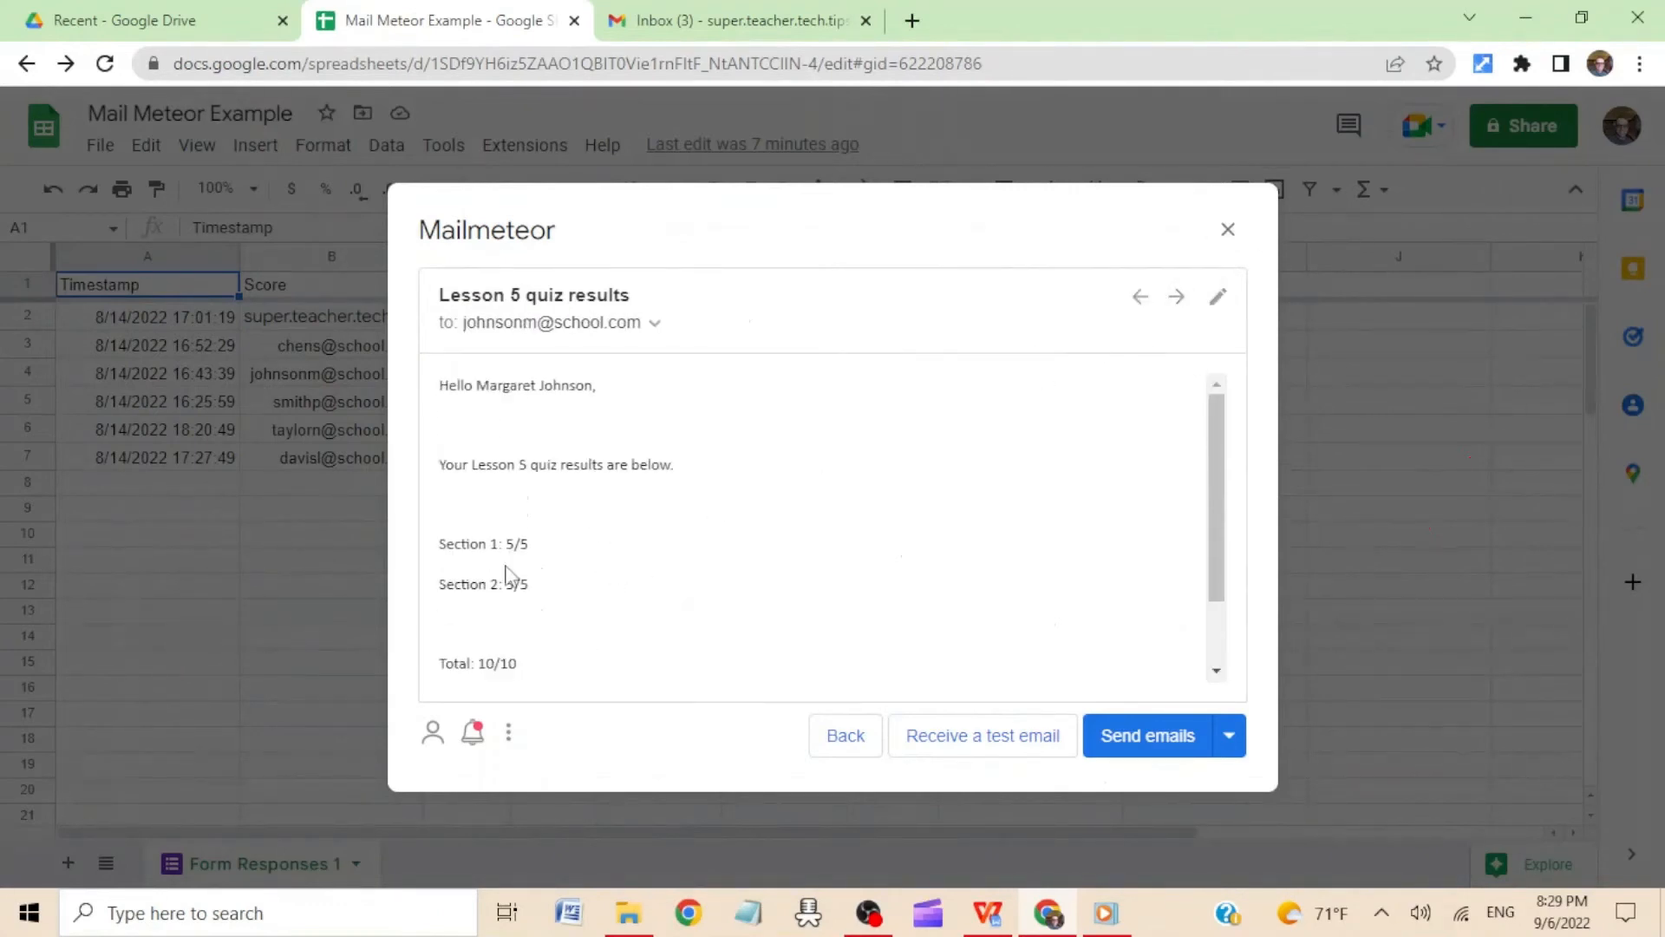
Step: Preview the fourth recipient's merged email and send the Lesson 5 quiz results to all recipients, closing Mailmeteor once sending is done
scroll(575, 575, "down", 2)
left_click(1176, 298)
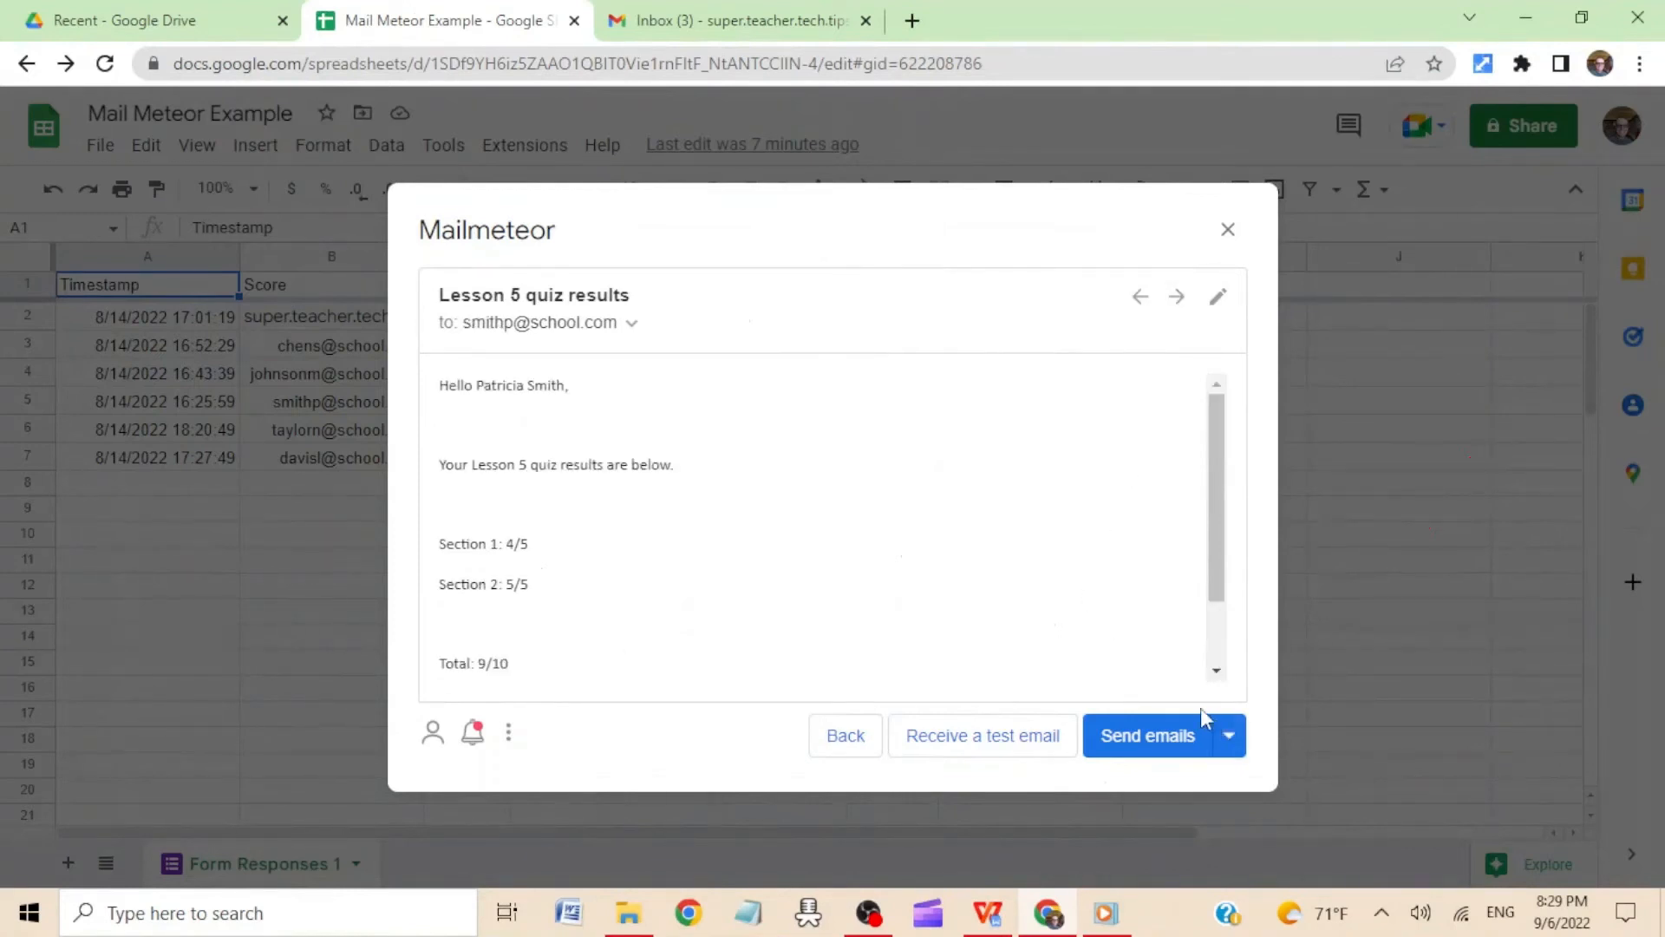
left_click(1154, 737)
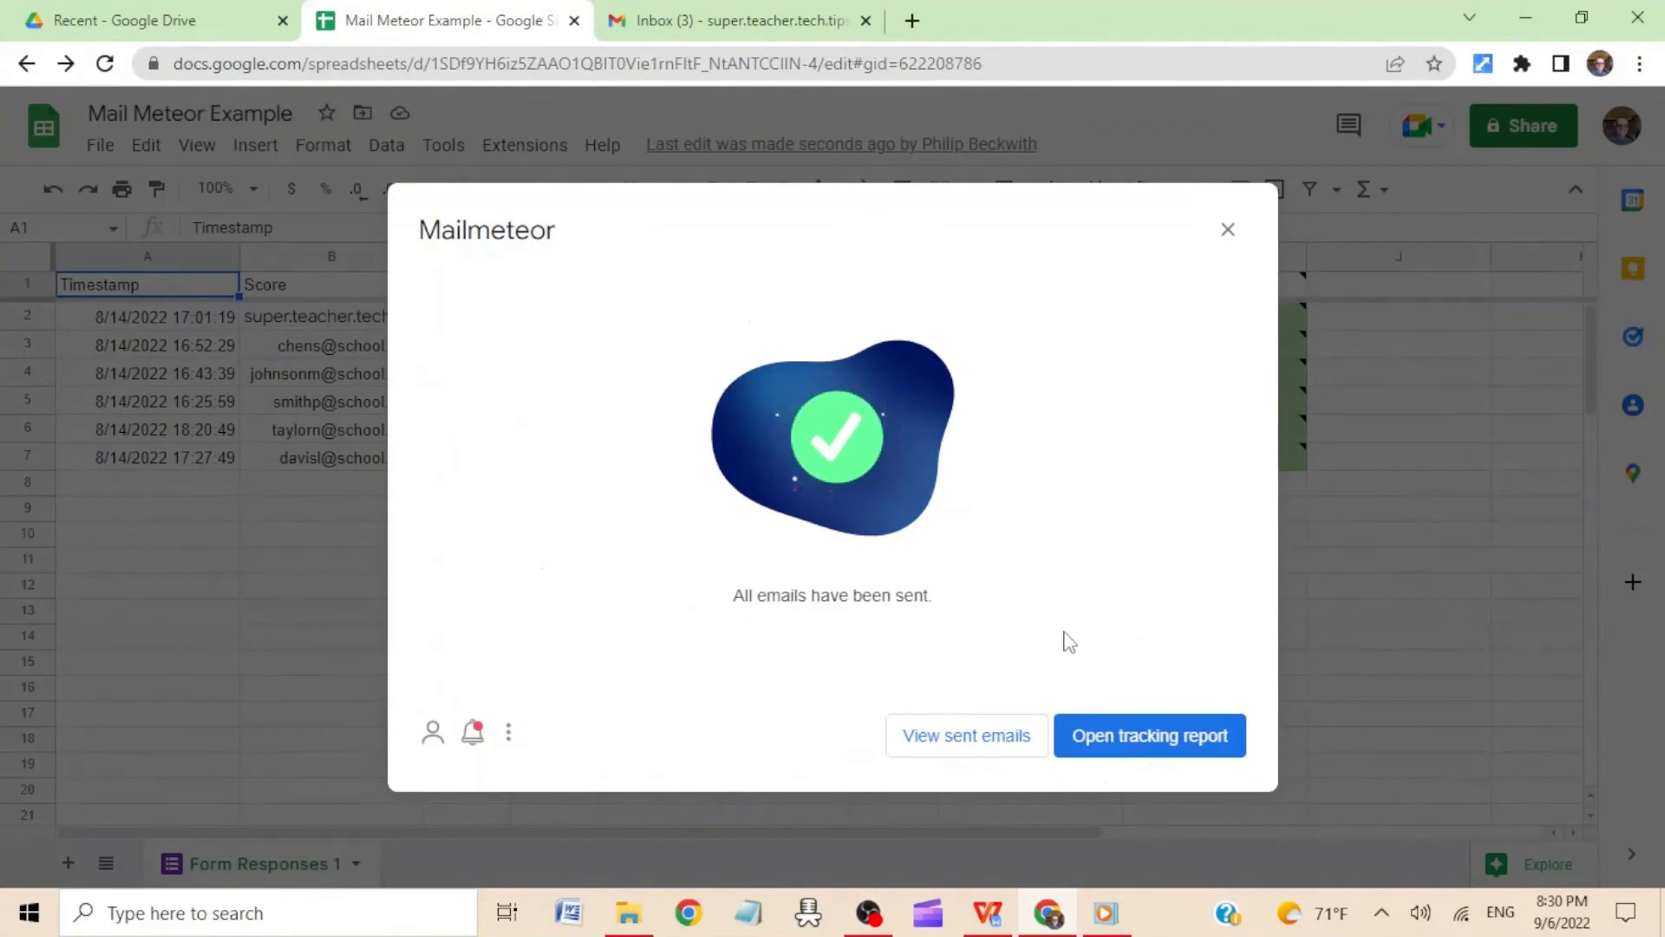
left_click(1226, 230)
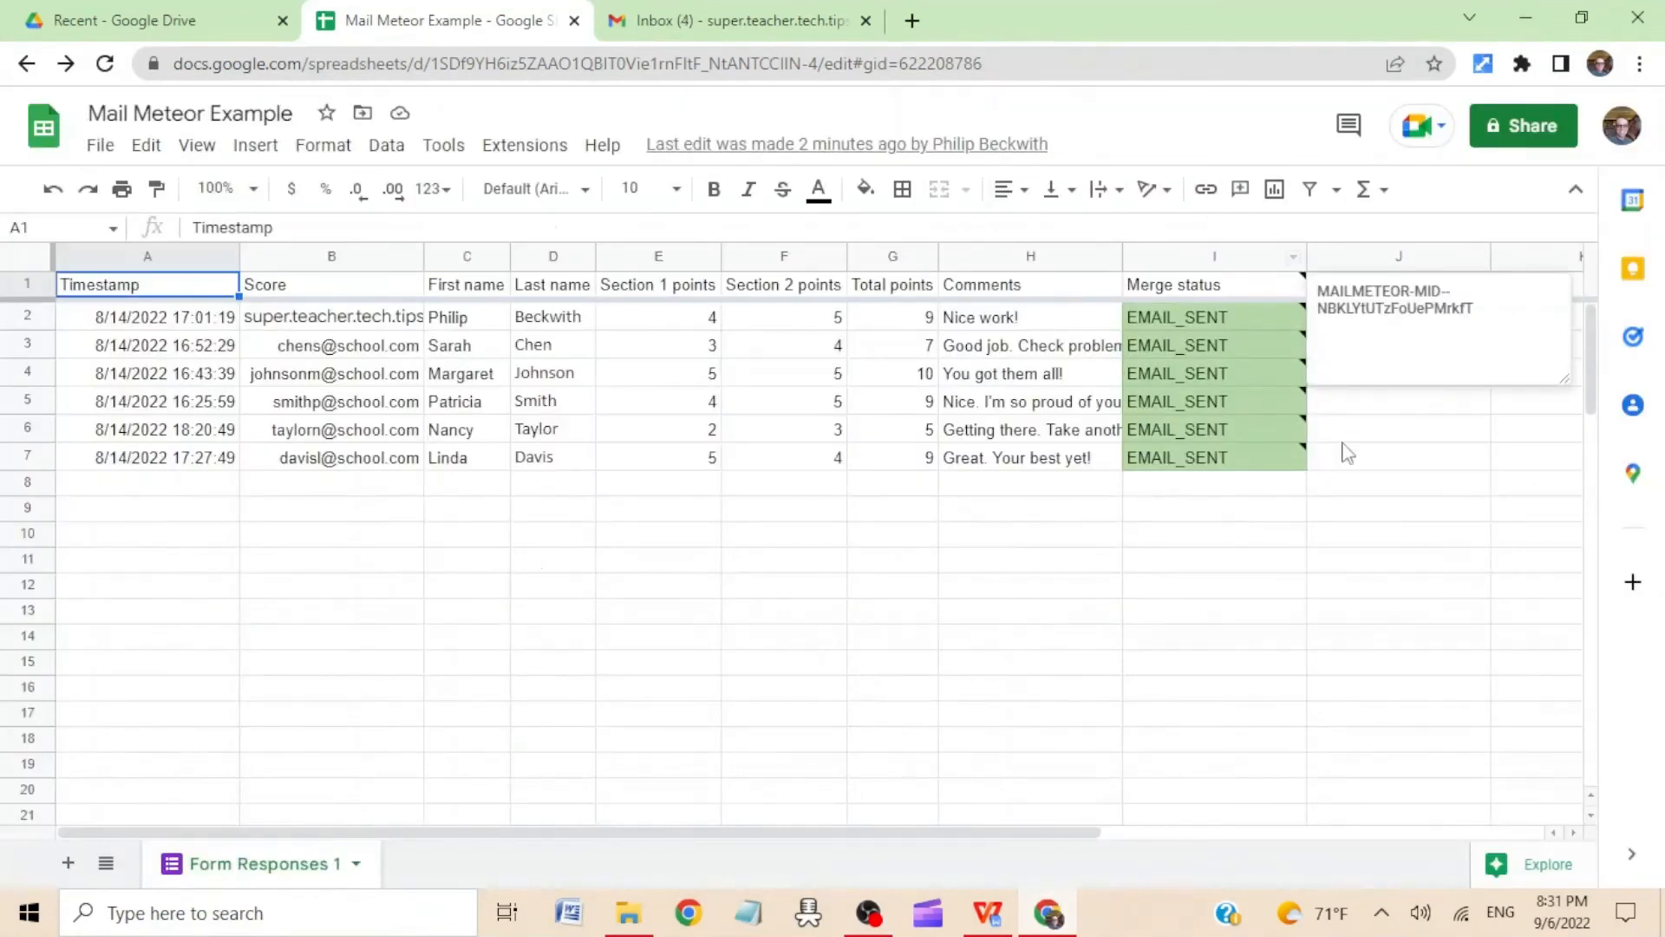
Step: Check the Merge status column, read the received "Lesson 5 quiz results" email in Gmail, and return to the Mail Meteor Example spreadsheet
mouse_move(1195, 400)
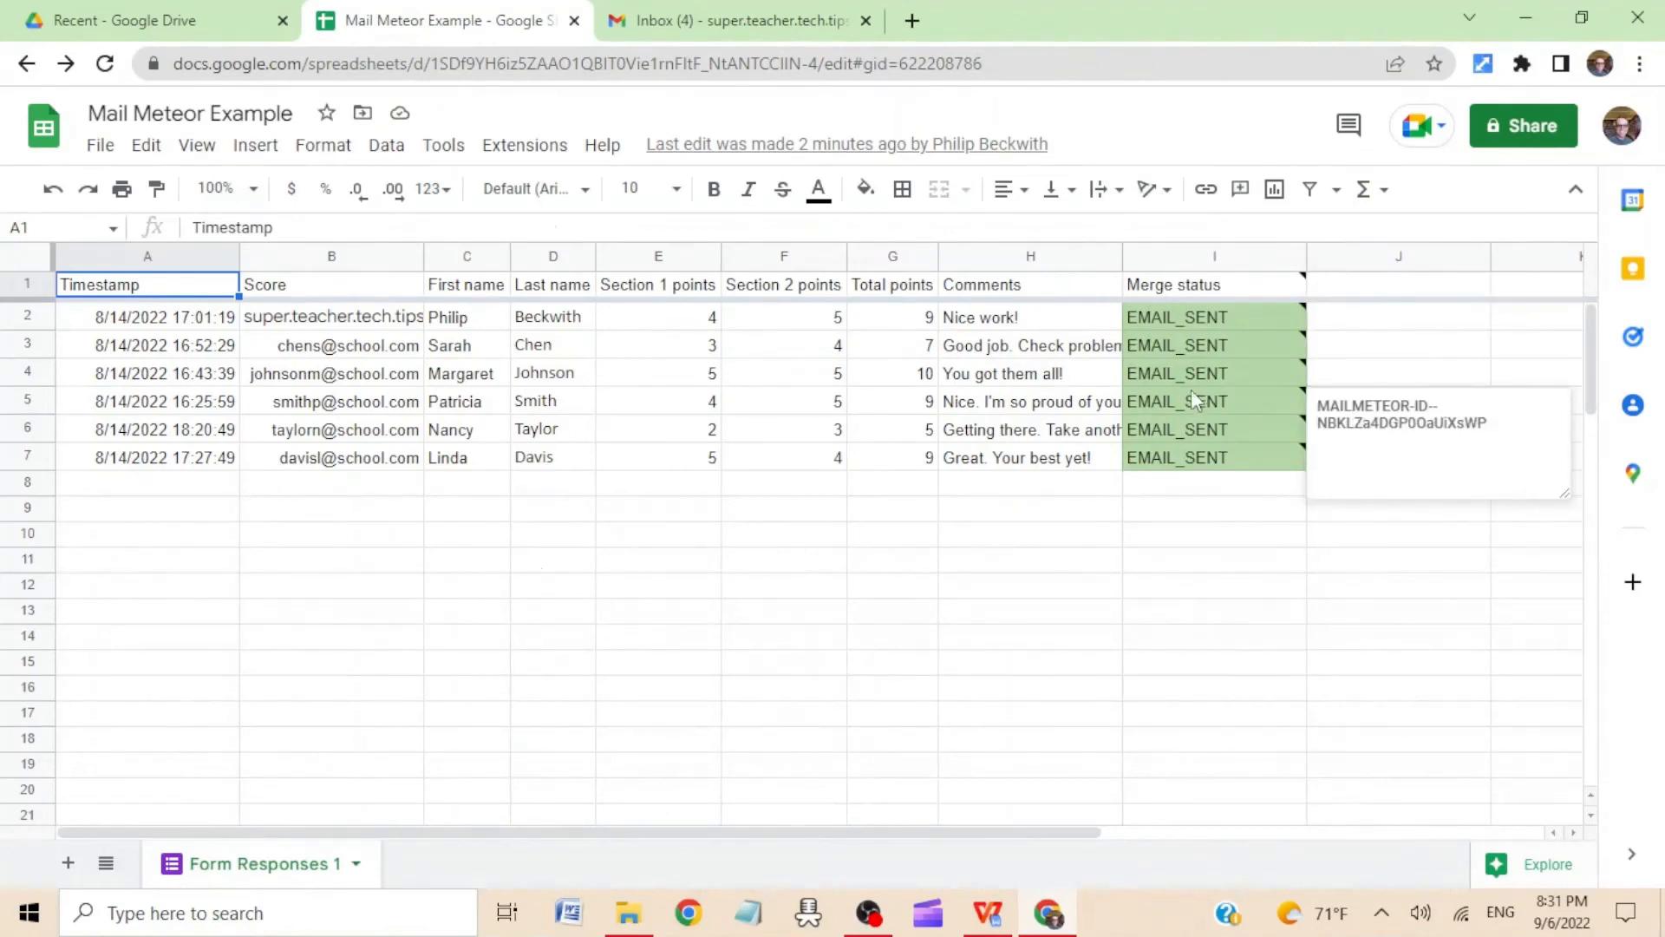
left_click(700, 28)
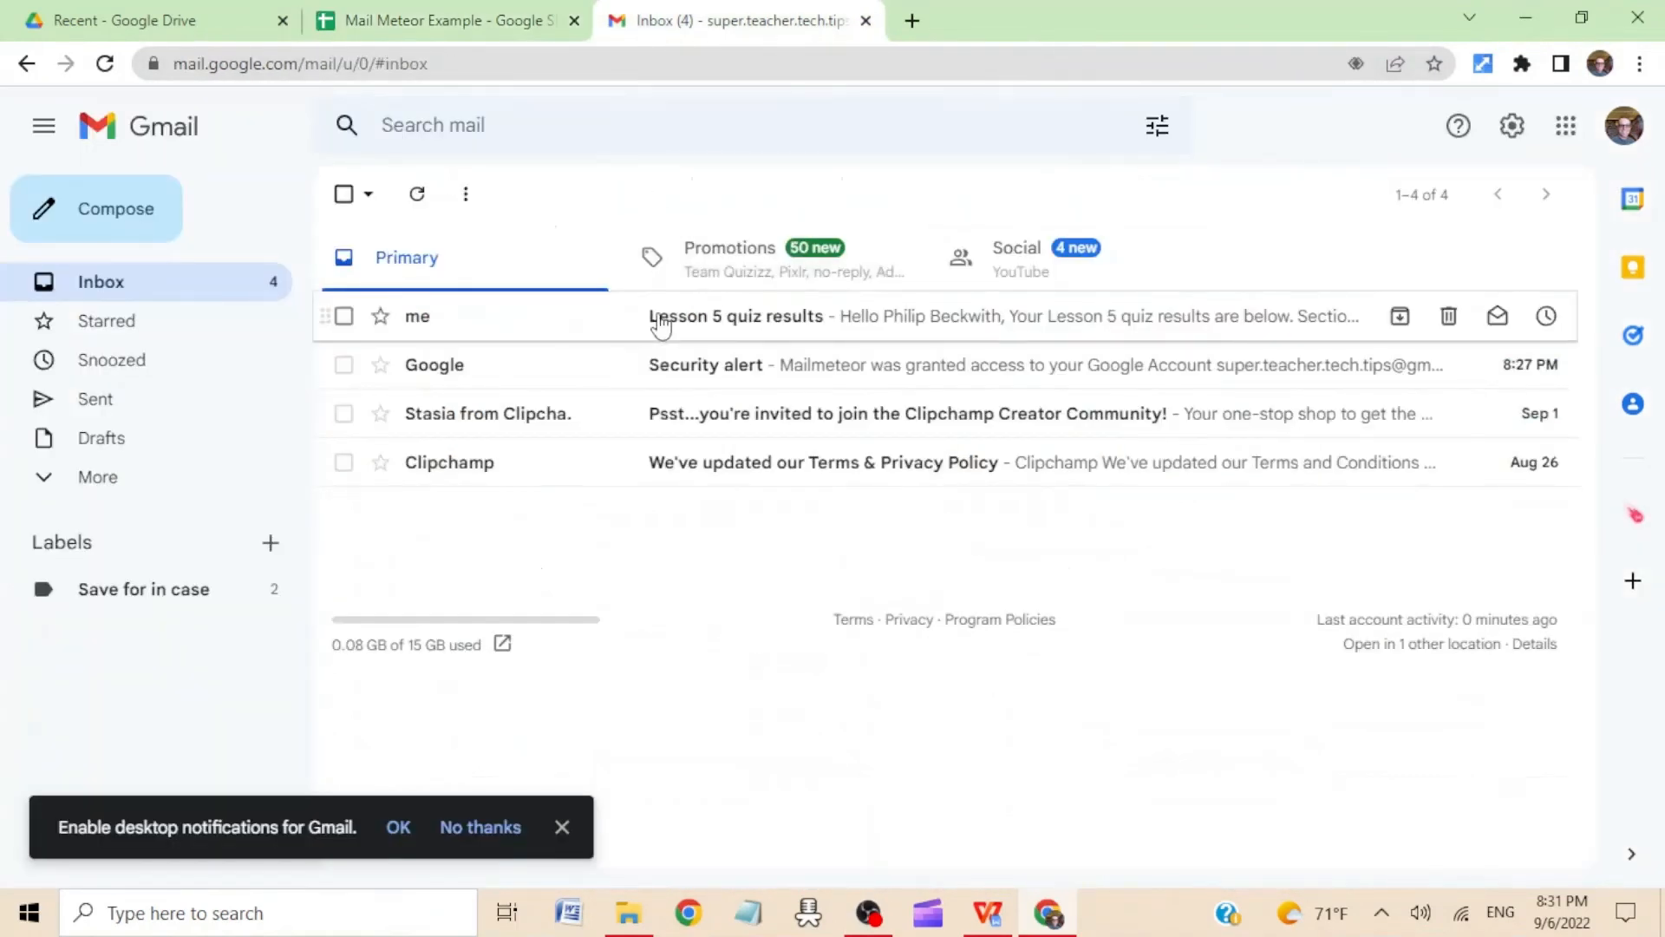
left_click(788, 317)
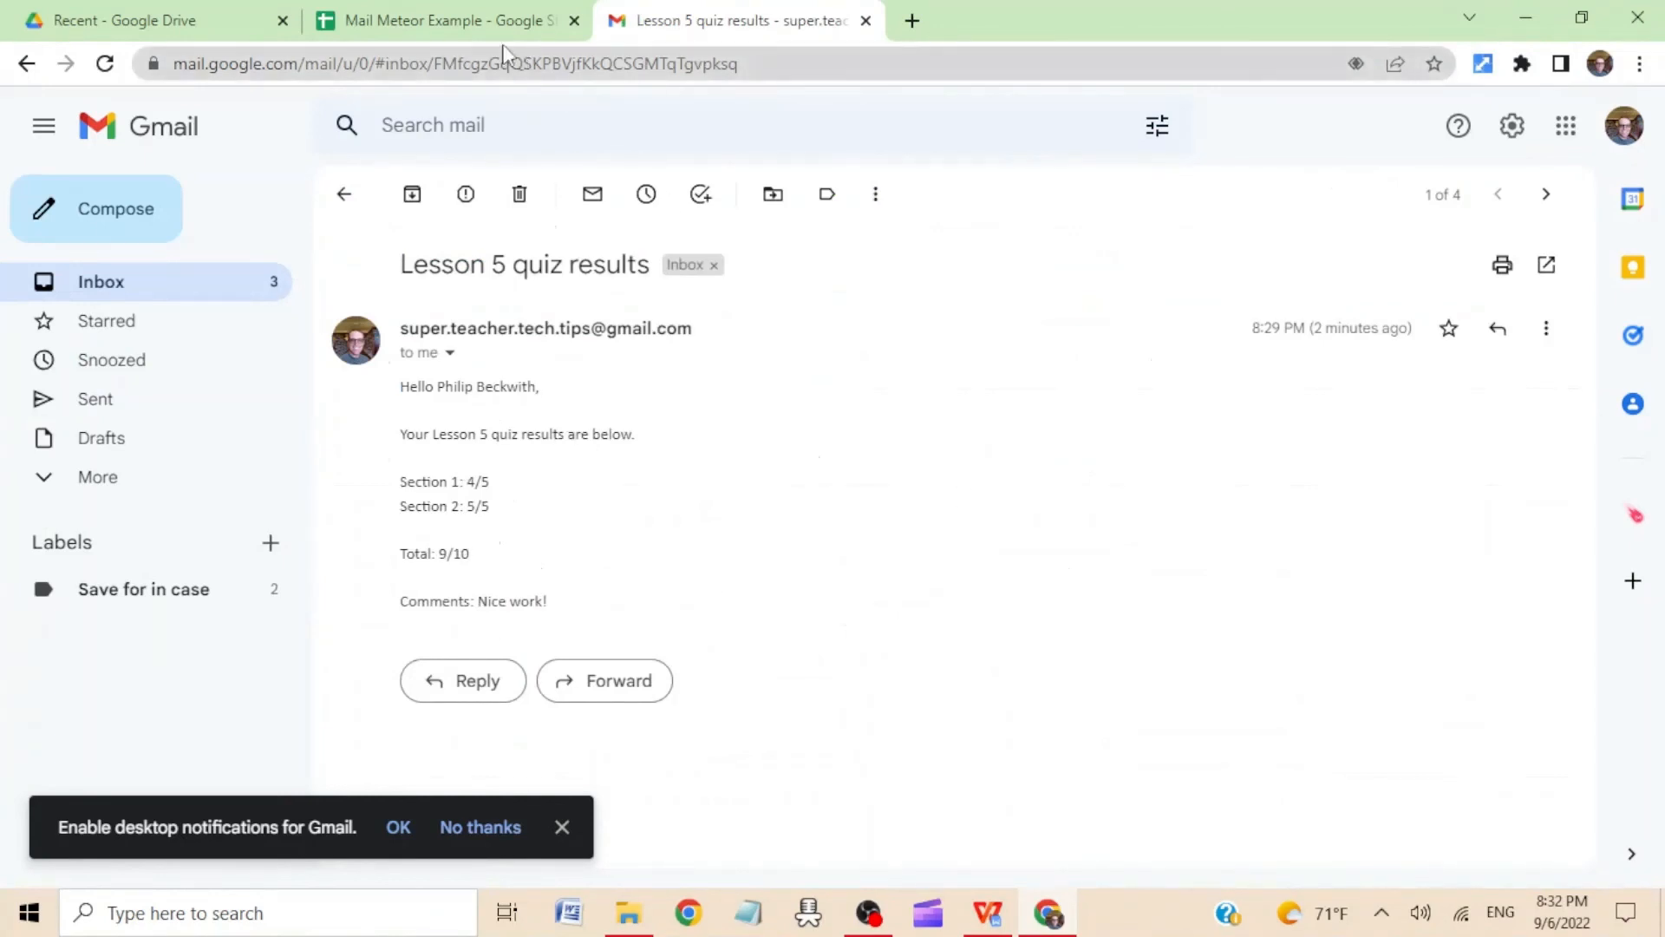
left_click(484, 21)
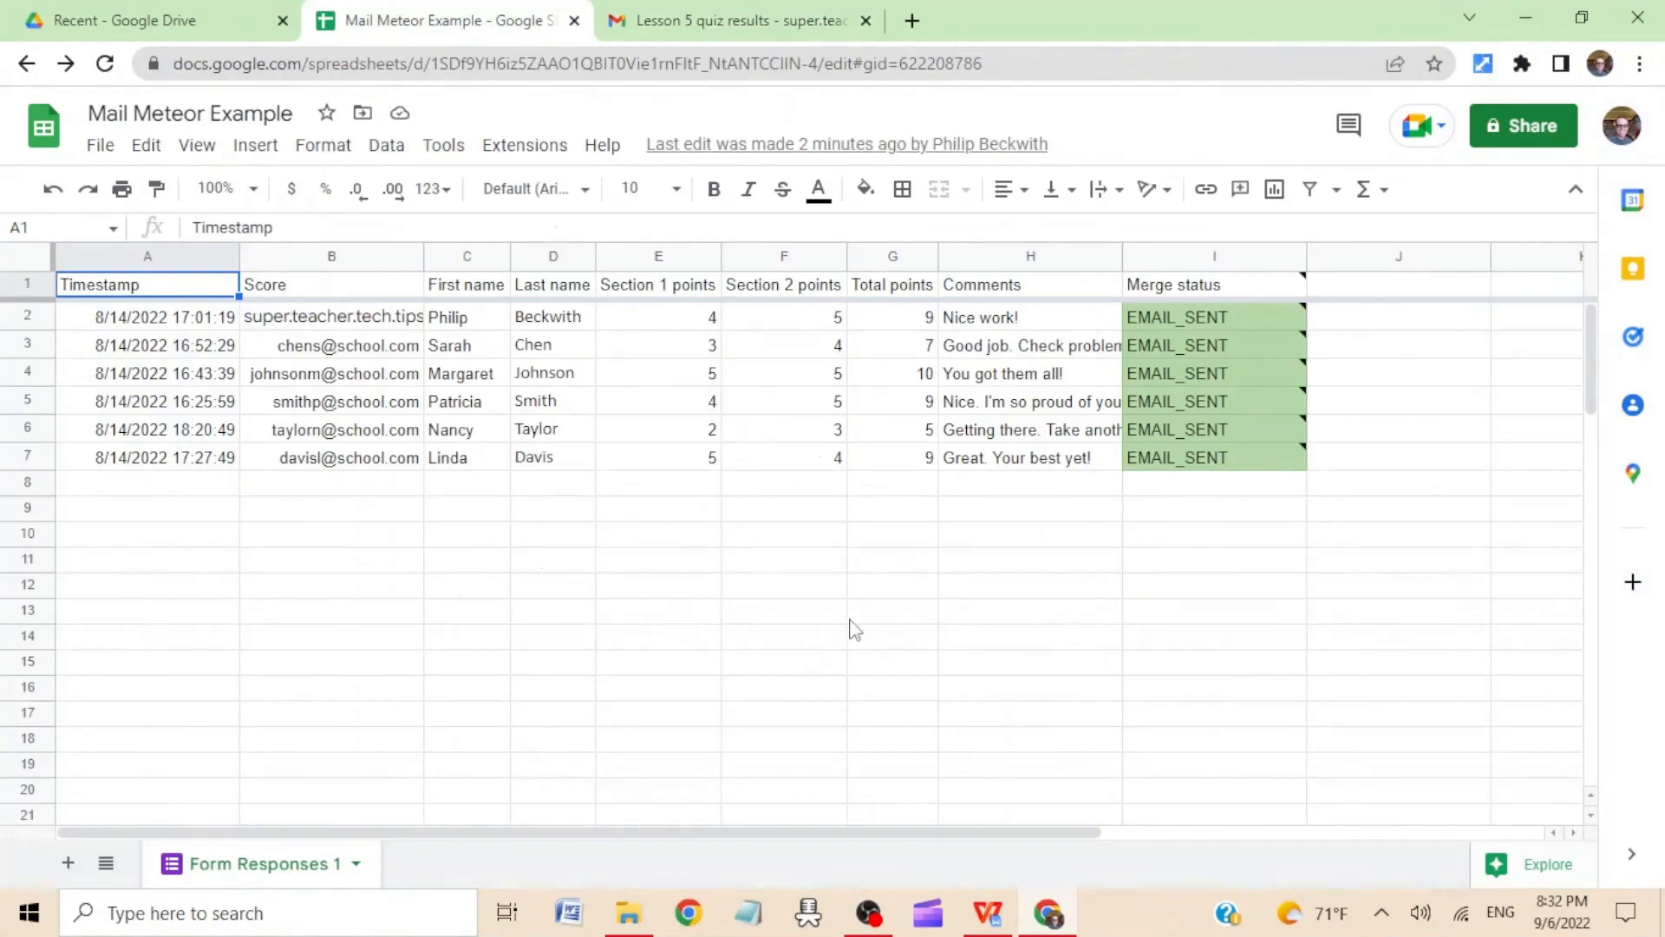